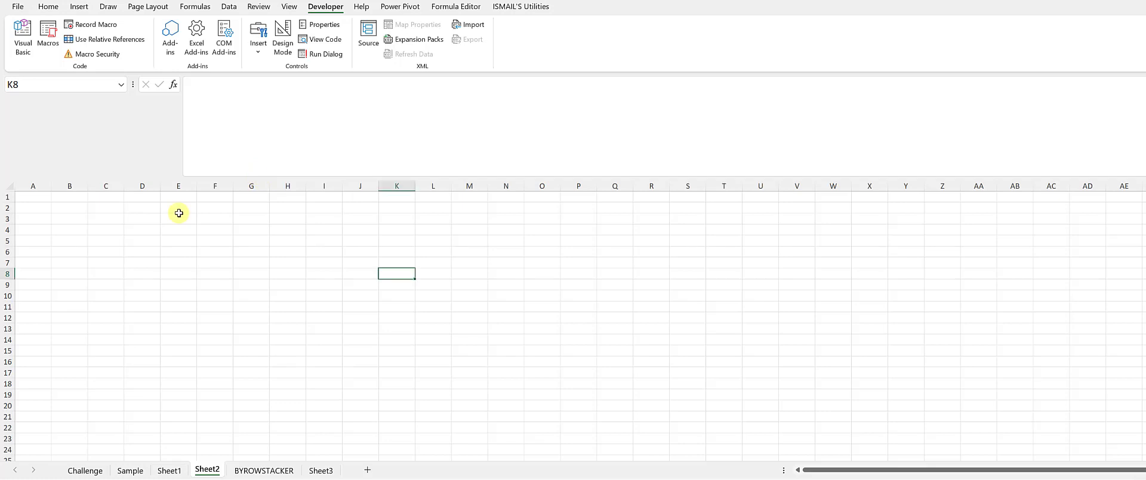
Enter =SEQUENCE(8) in D2 so 1 to 8 spill down column D.
left_click(156, 210)
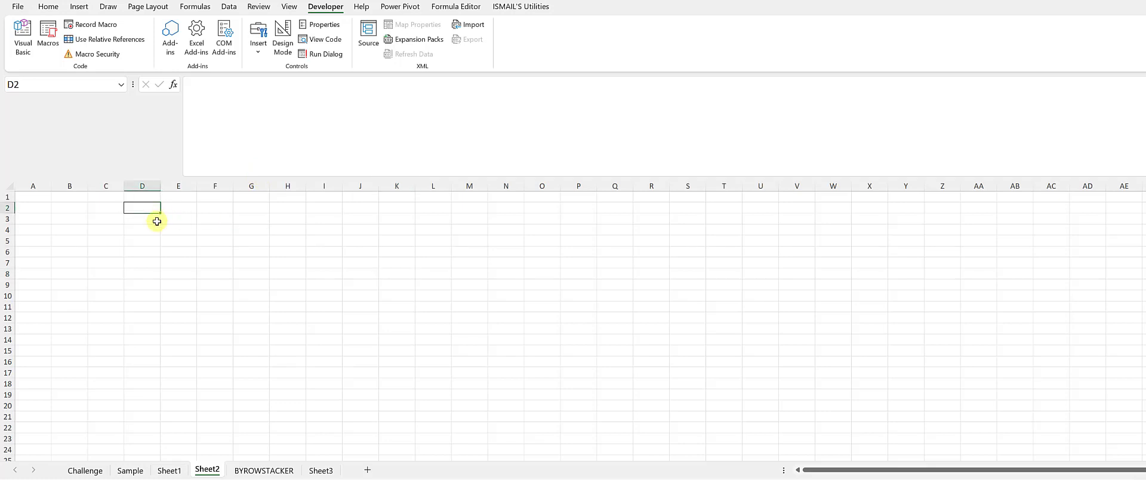
type("=seq")
key("Tab")
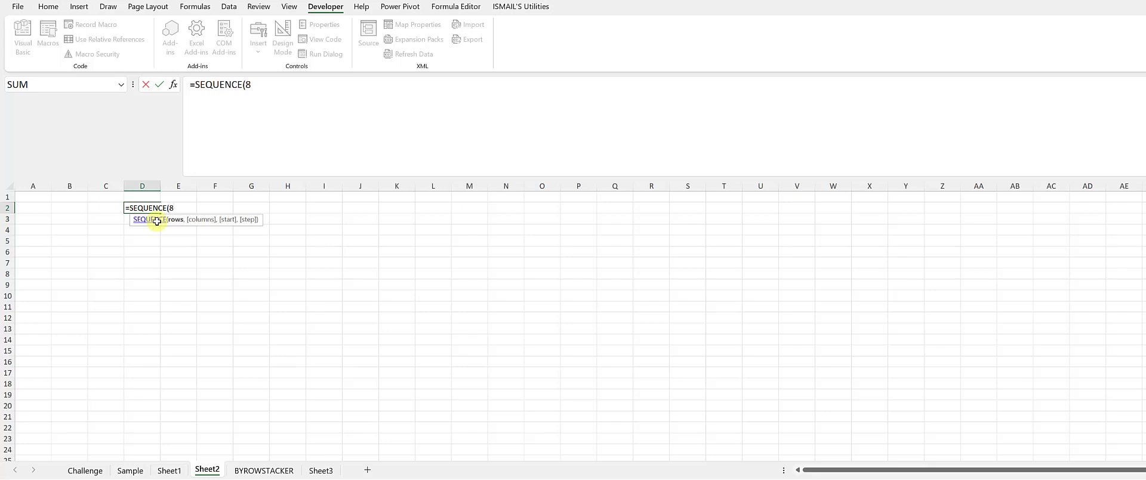
type("8")
key("Return")
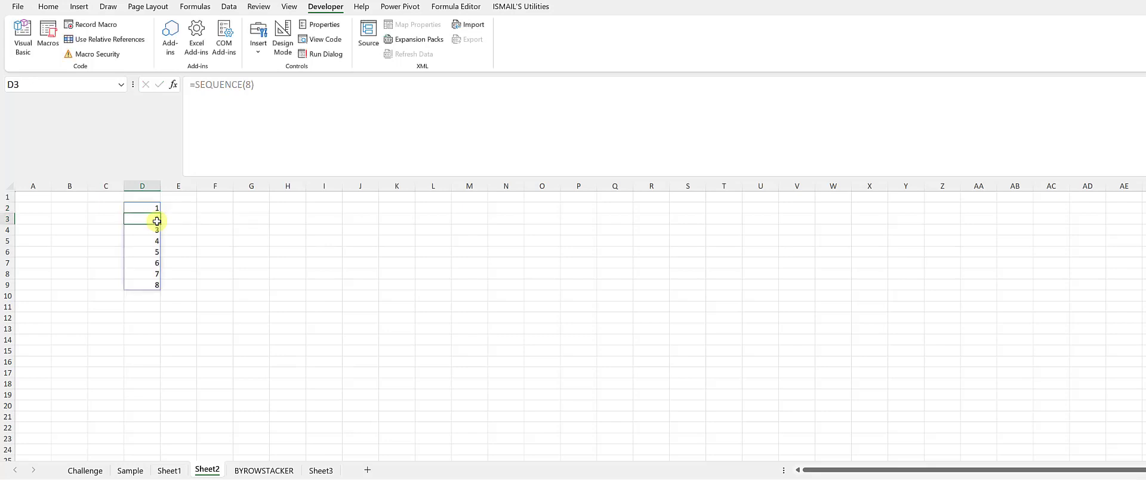
Add the header 'Column Vector' in D1 and autofit column D to it.
key("Up")
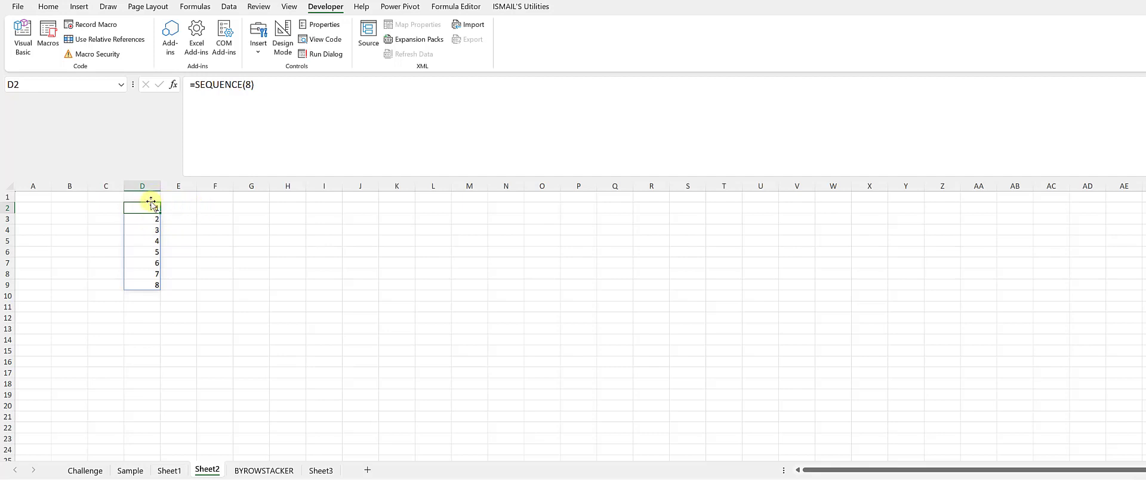
key("Up")
type("Col")
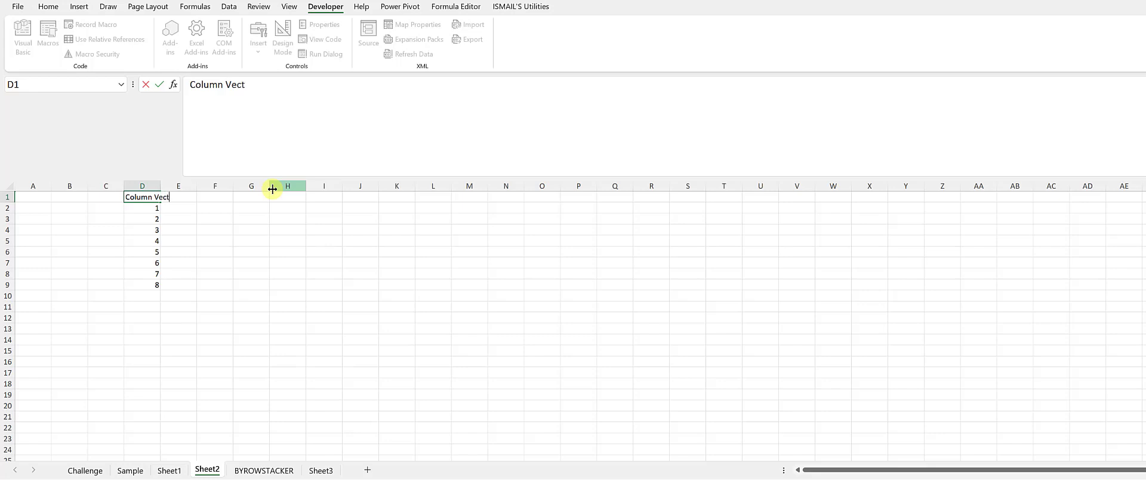
type("umn Vector")
key("Return")
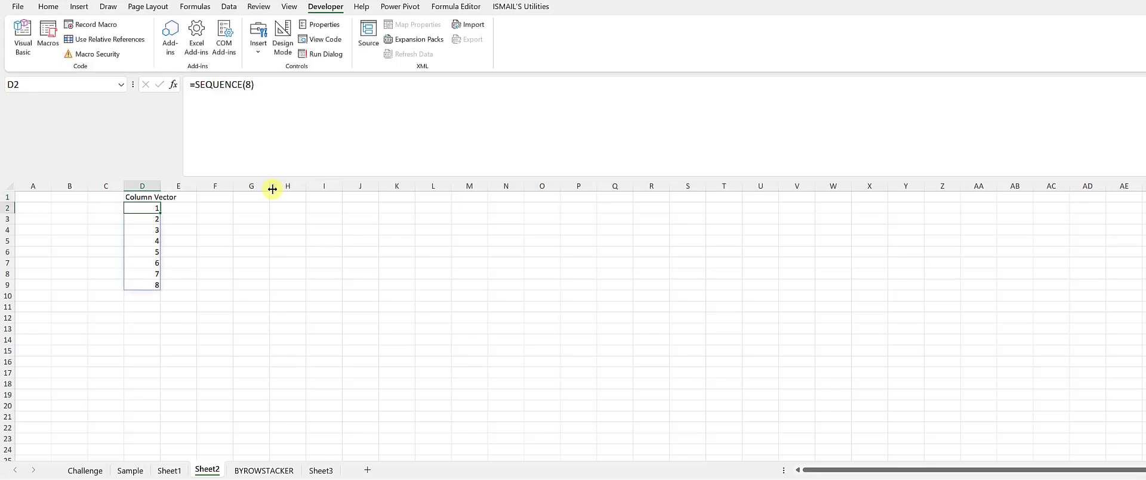
double_click(162, 184)
Type the header 'Row Vector' in E1.
left_click(202, 198)
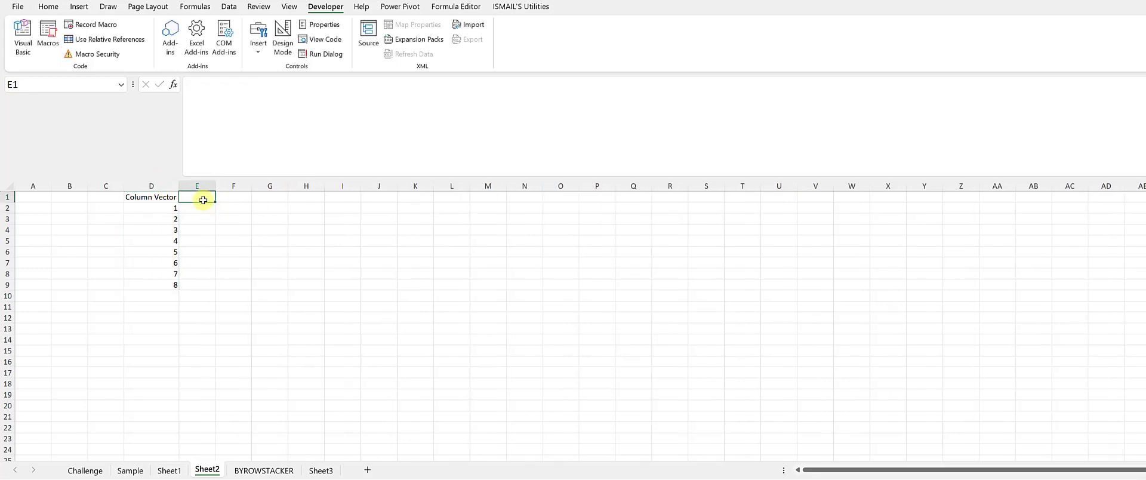
type("Row")
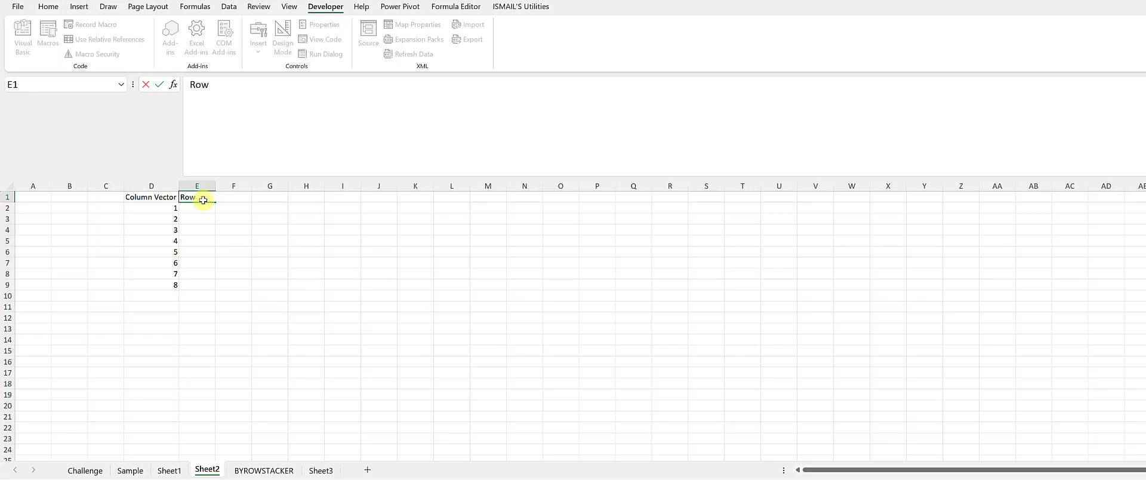
type(" Vector")
key("Return")
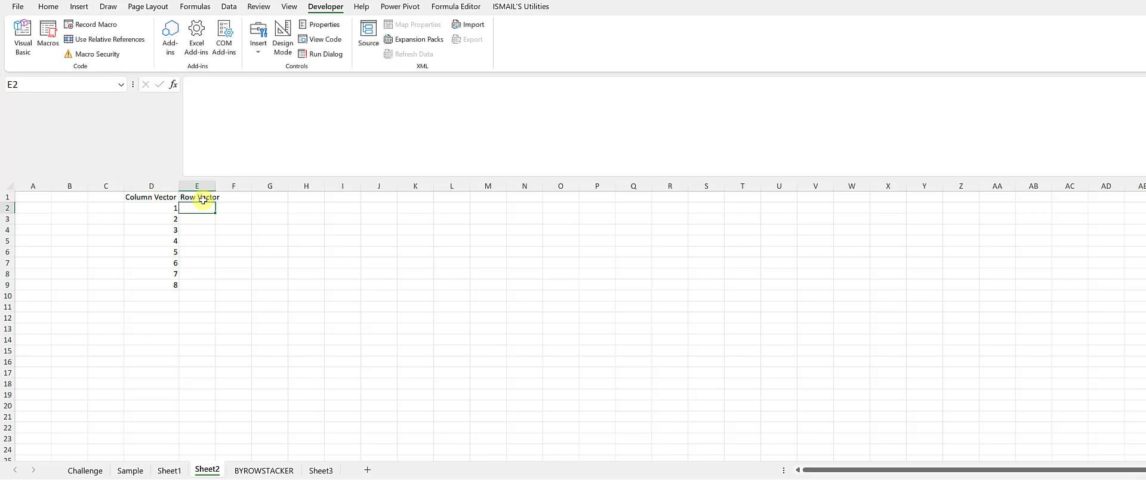
Enter =SEQUENCE(1,3) in E2 so 1, 2, 3 spill across E2:G2.
type("=seq")
key("Tab")
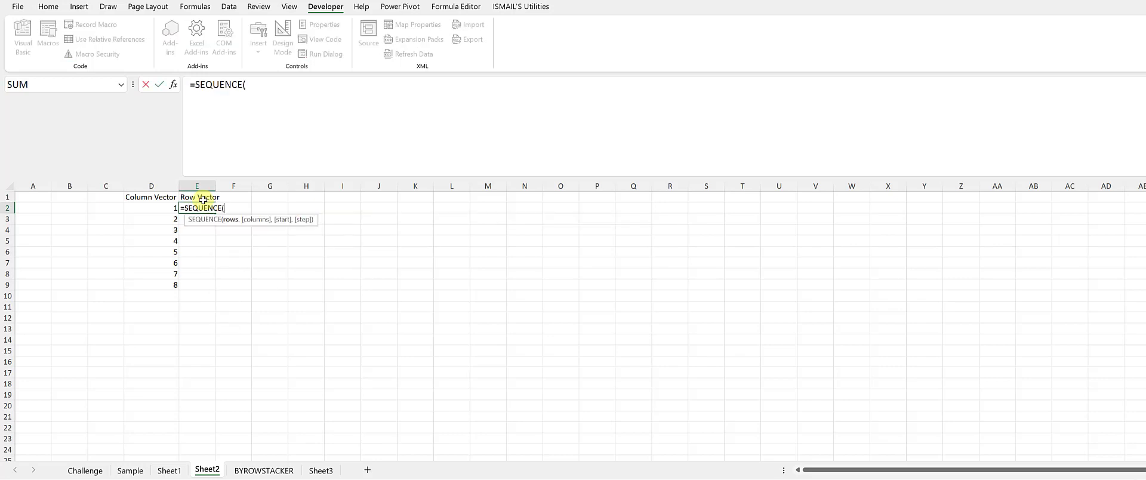
type("1,3")
key("Return")
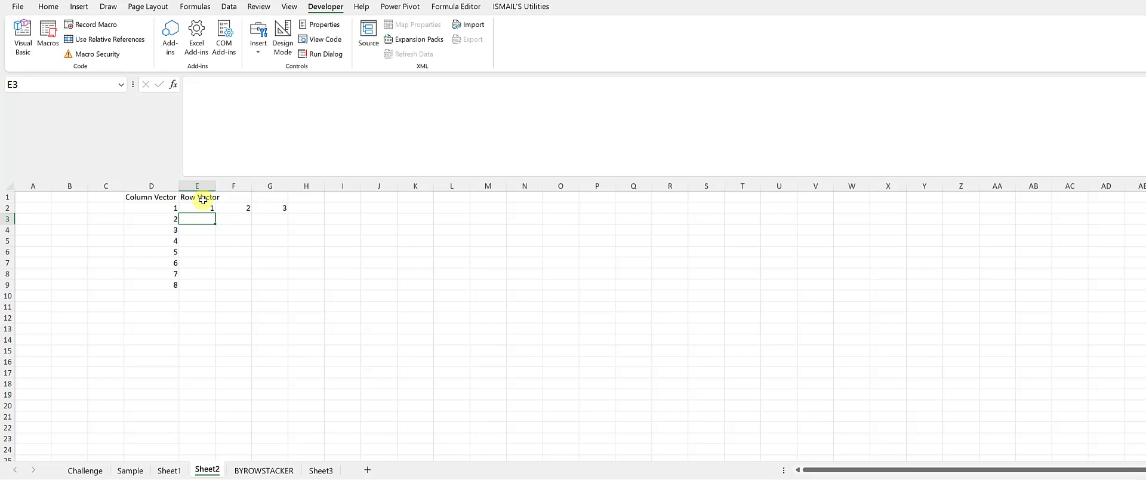
key("Right")
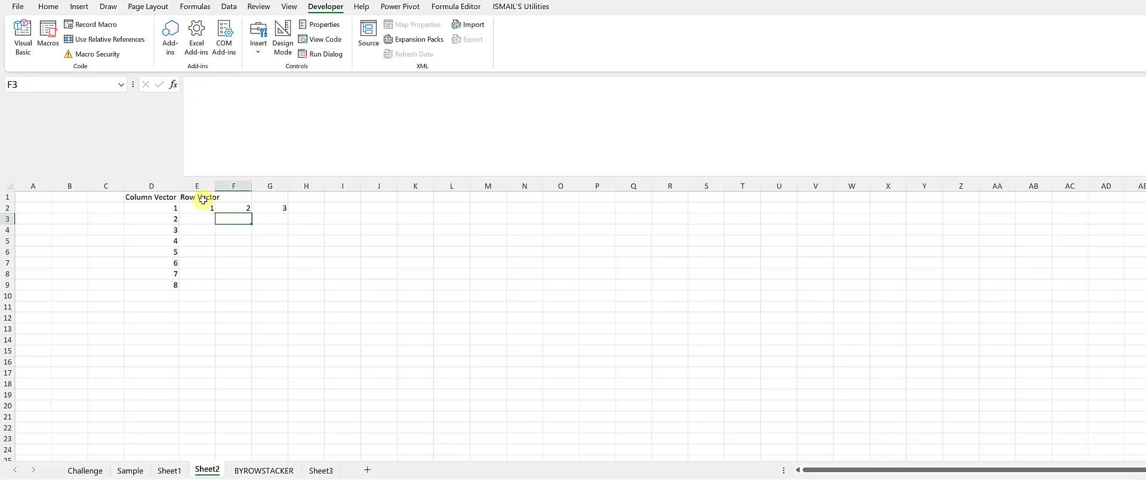
left_click(348, 206)
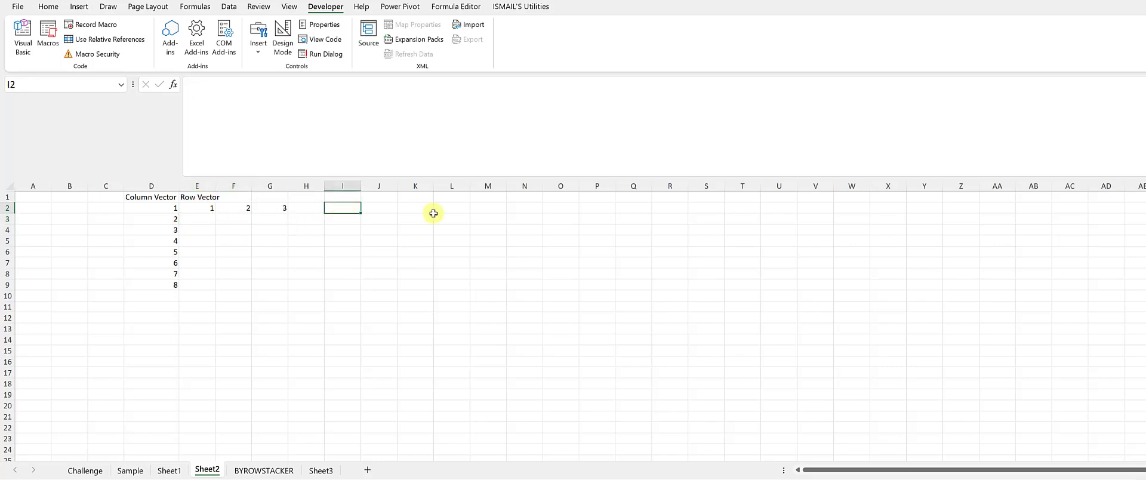
Put the header 'Column+Row Vector' in I1.
key("Up")
type("C")
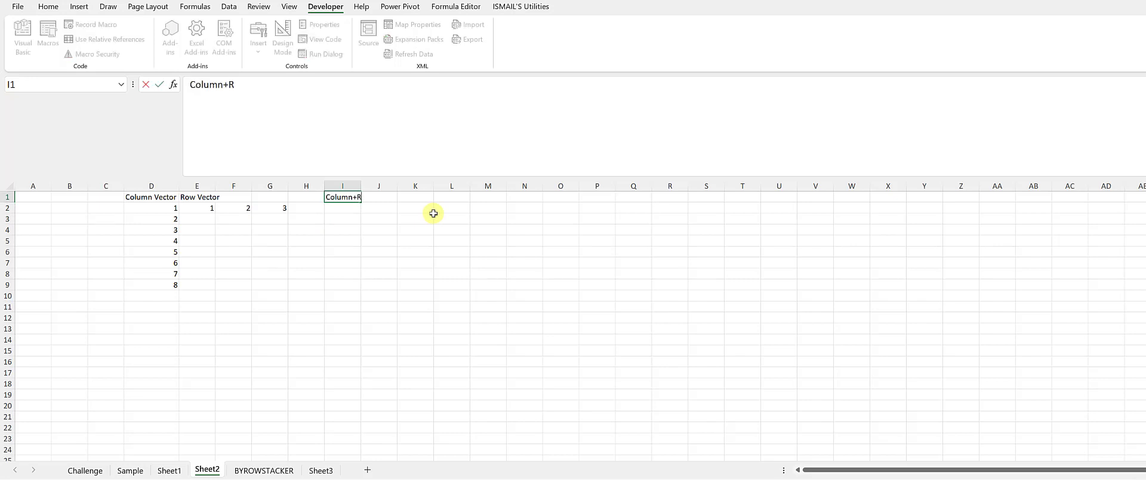
type("olumn+Row Vector")
key("Return")
Enter =D2#+E2# in I2 to spill the 8×3 sum grid, then widen column I.
type("=")
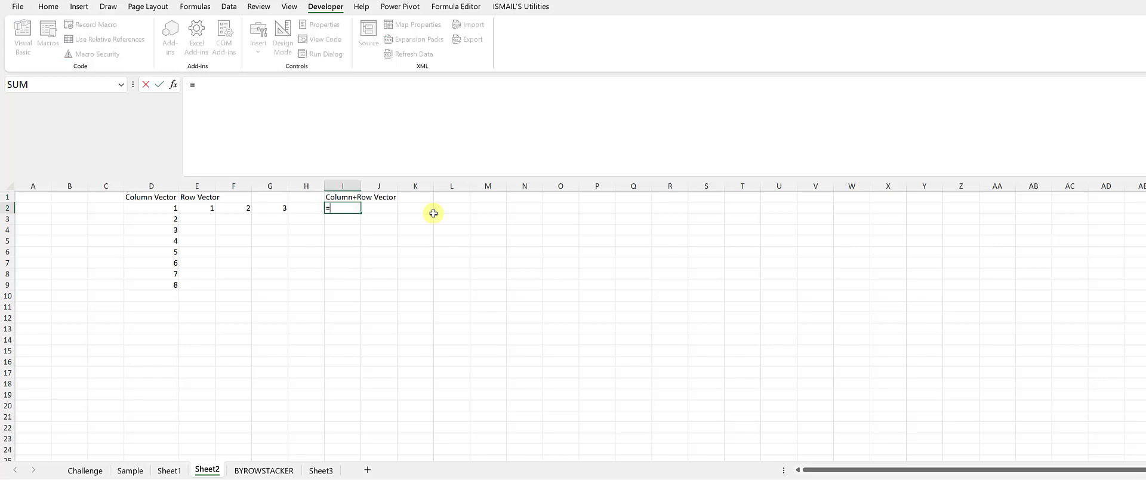
key("Left")
key("Left")
key("Left")
key("Left")
key("Left")
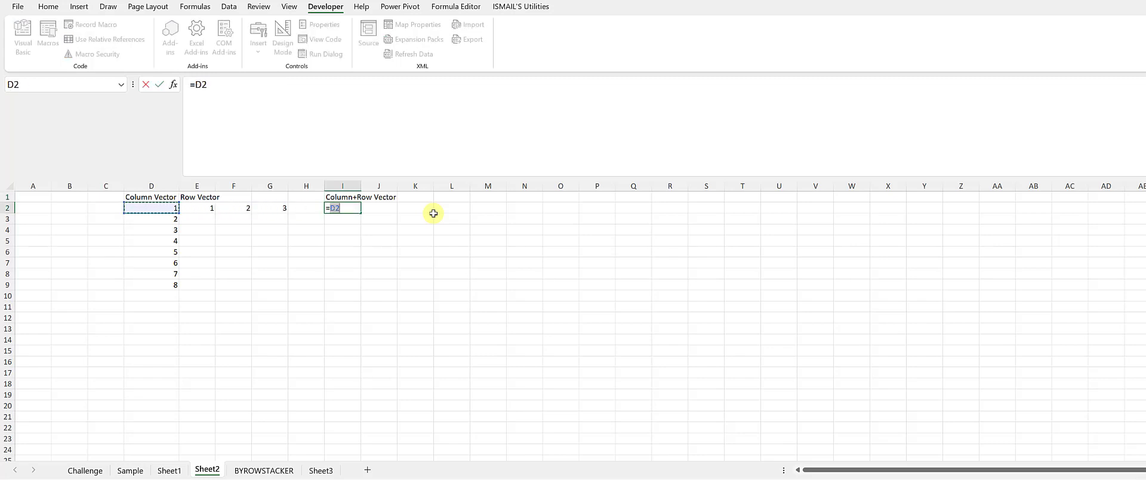
type("#+")
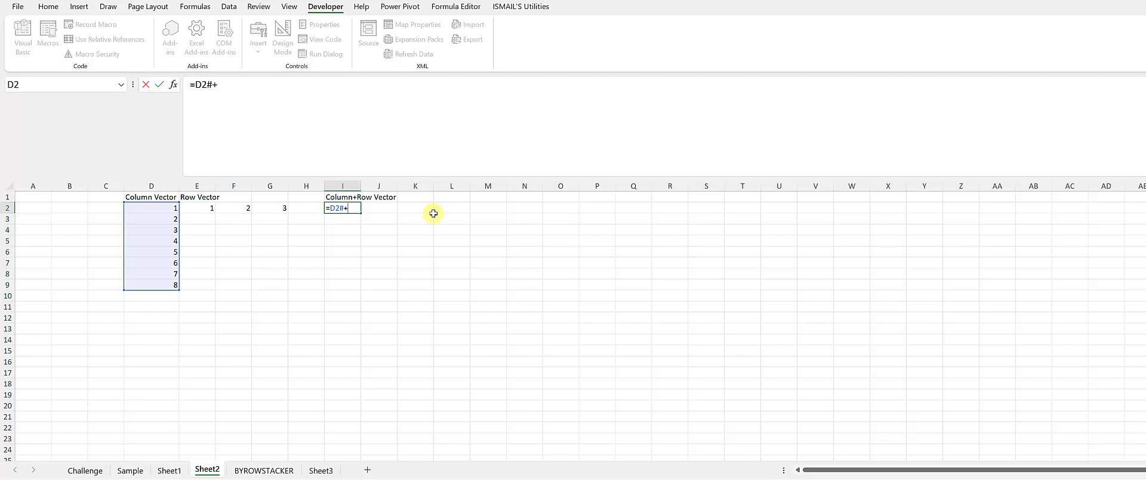
key("Left")
key("Left")
key("Left")
key("Left")
type("#")
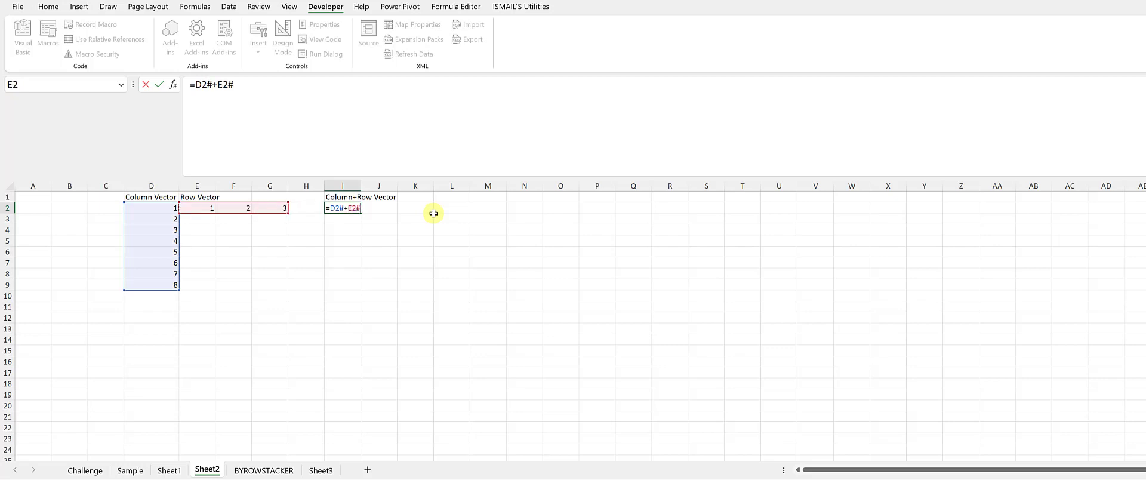
key("Return")
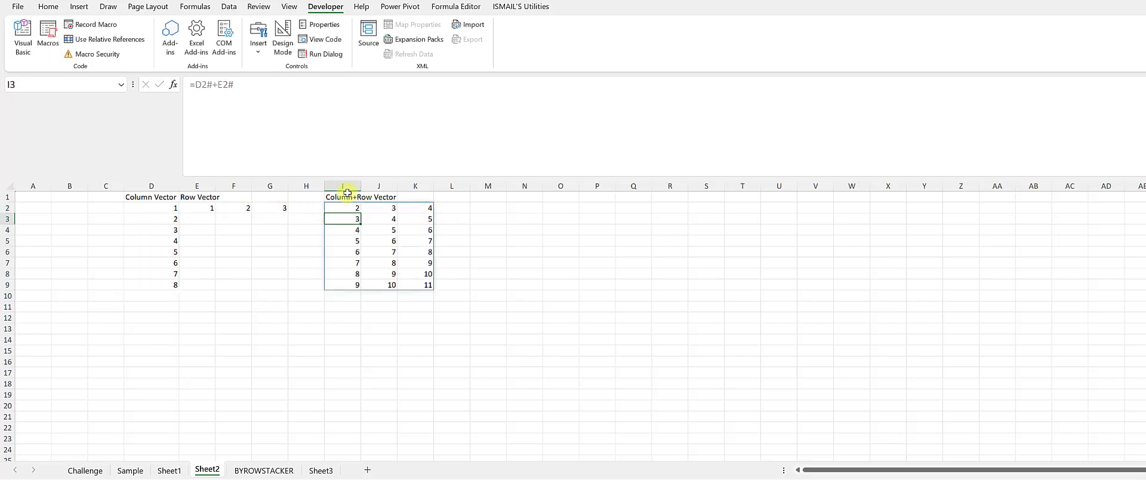
left_click_drag(360, 187, 399, 187)
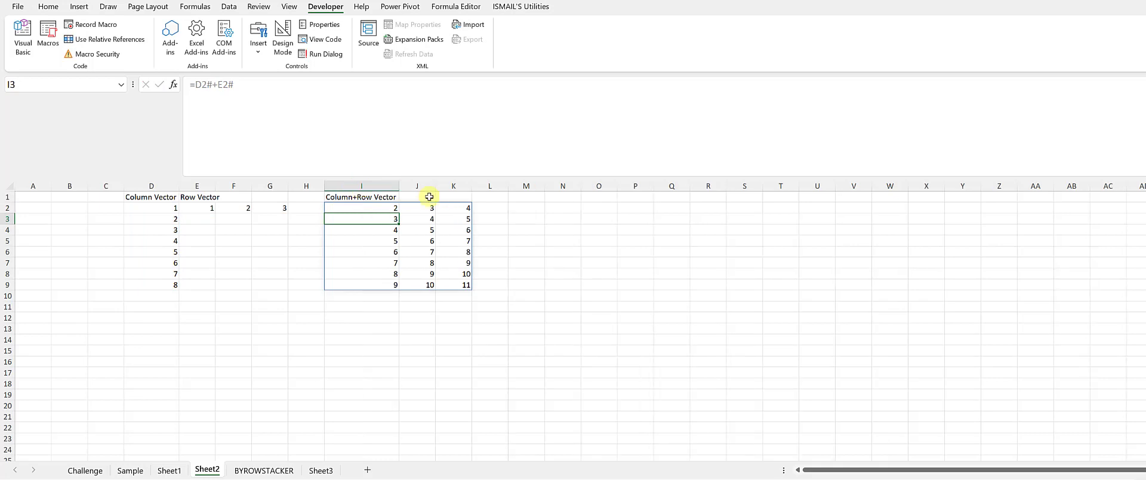
left_click(540, 200)
Head M1 'Row + Column Vector' and enter =E2#+D2# in M2, spilling the same 2–11 grid.
type("R")
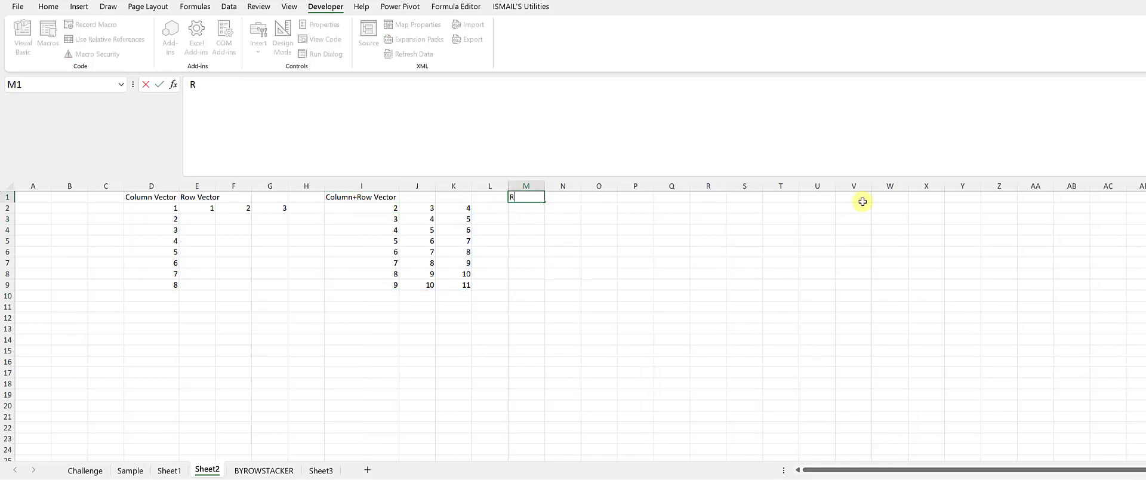
type("ow + Column Vect")
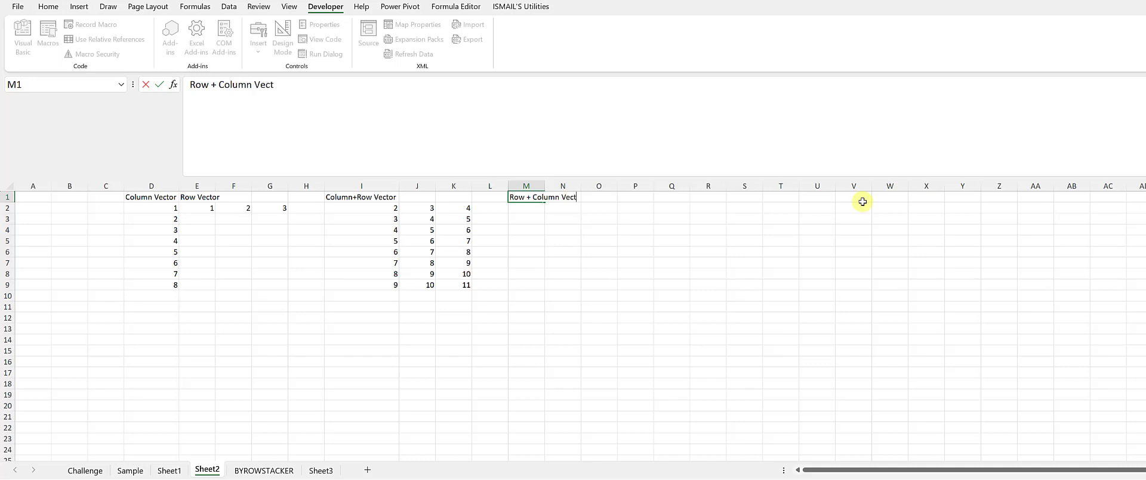
type("or")
key("Return")
type("=")
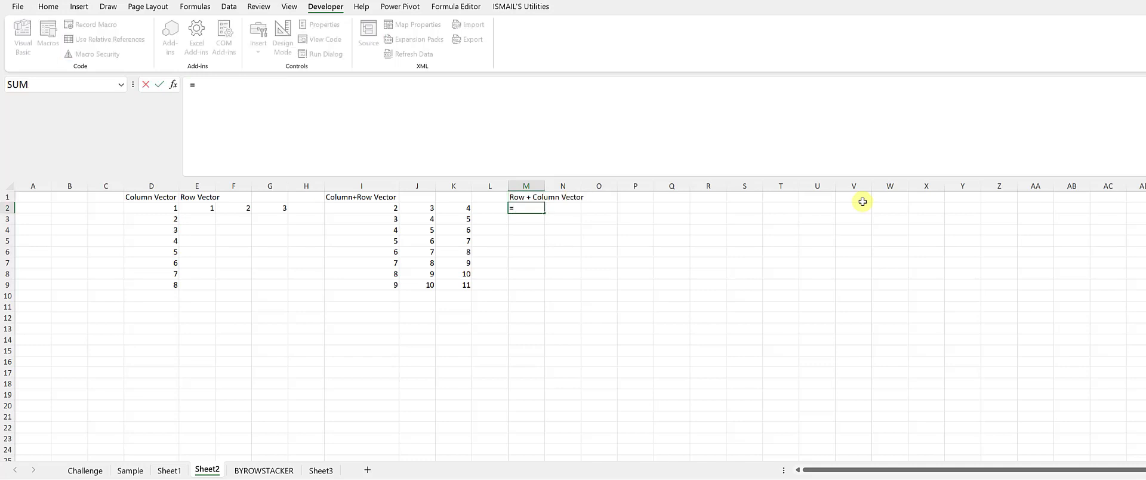
left_click(196, 208)
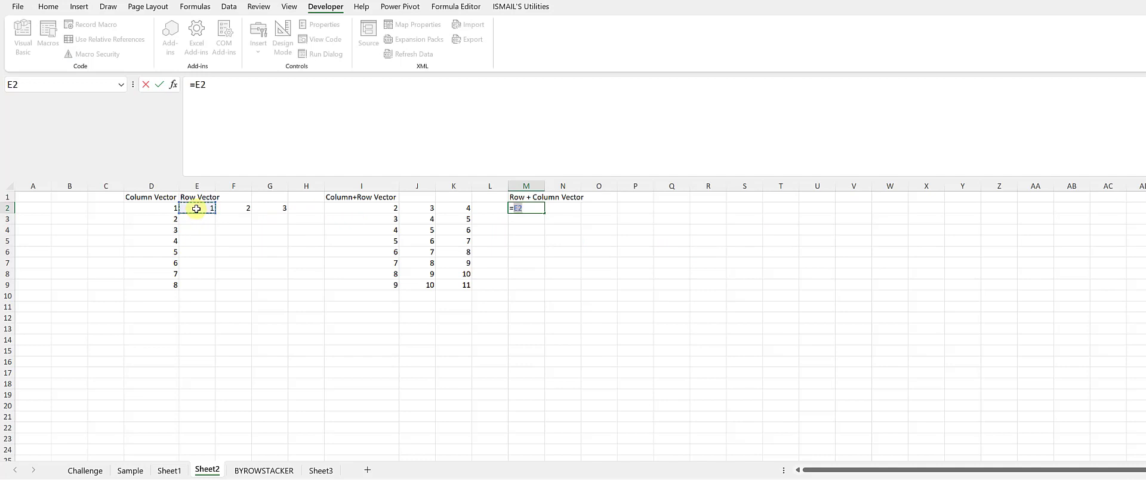
type("#")
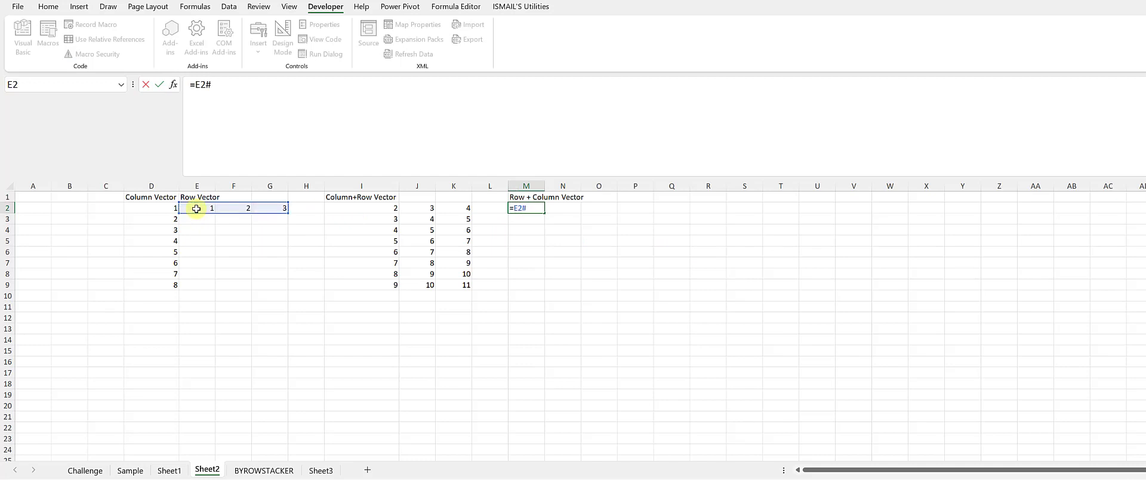
type("+")
left_click(165, 208)
type("#")
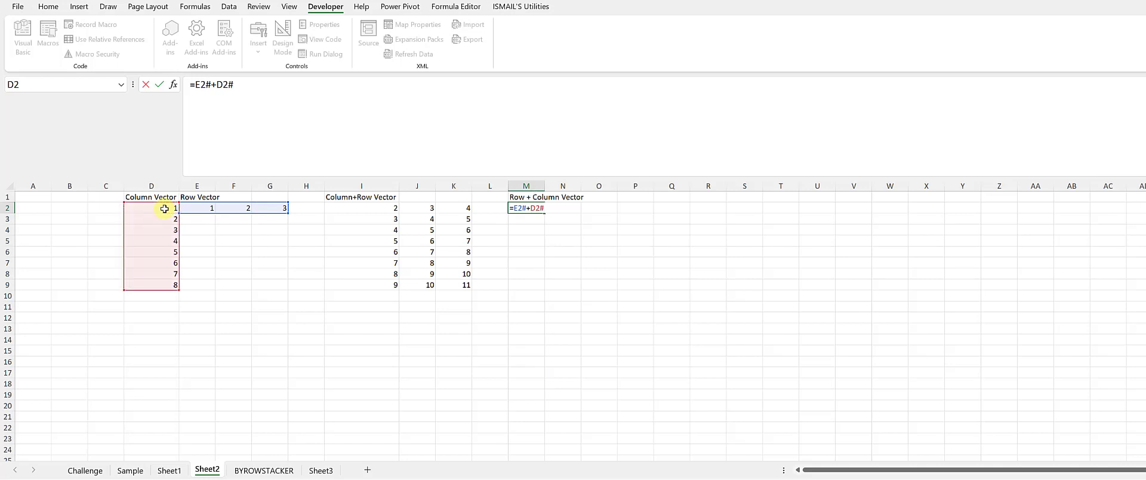
key("Return")
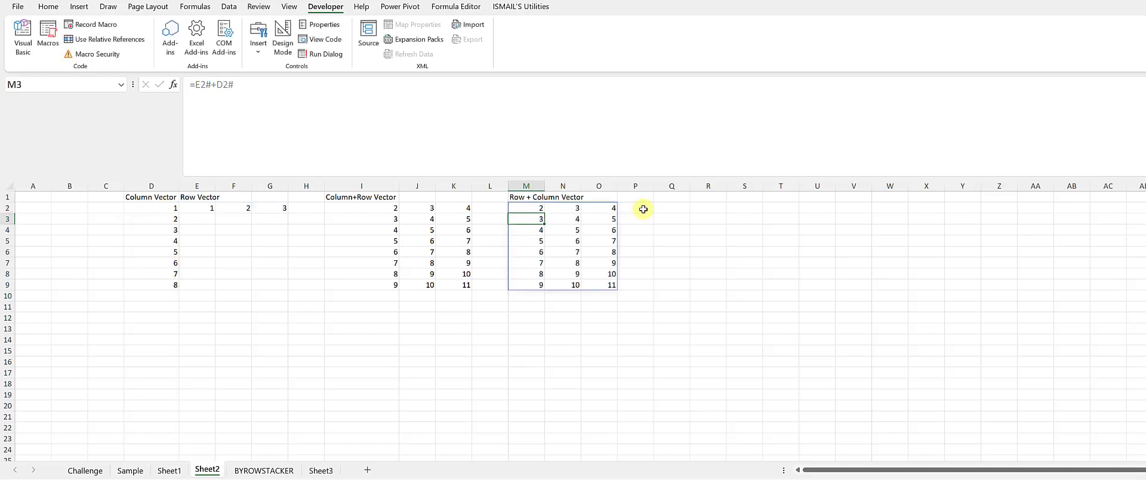
left_click(661, 204)
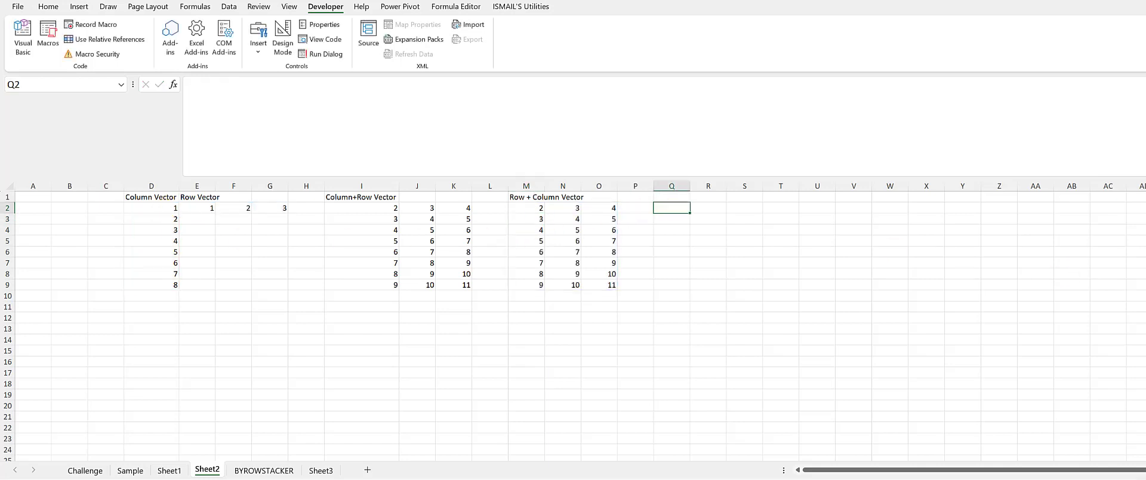
Enter =I2#=M2# in Q2 to spill an 8×3 grid of TRUE across Q2:S9.
type("=")
key("Left")
key("Left")
key("Left")
key("Left")
key("Left")
key("Left")
key("Left")
key("Left")
key("Left")
key("Left")
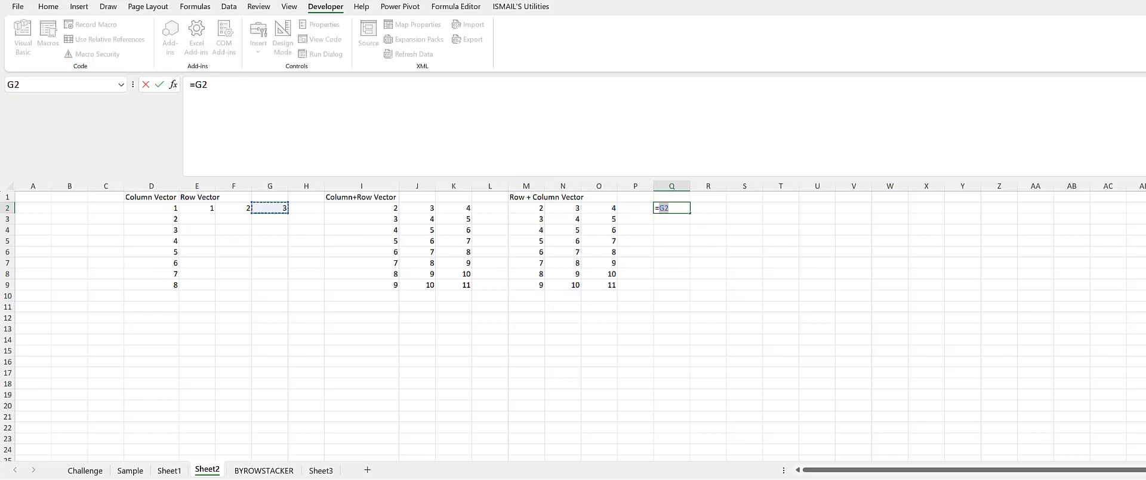
key("Right")
key("Right")
type("#")
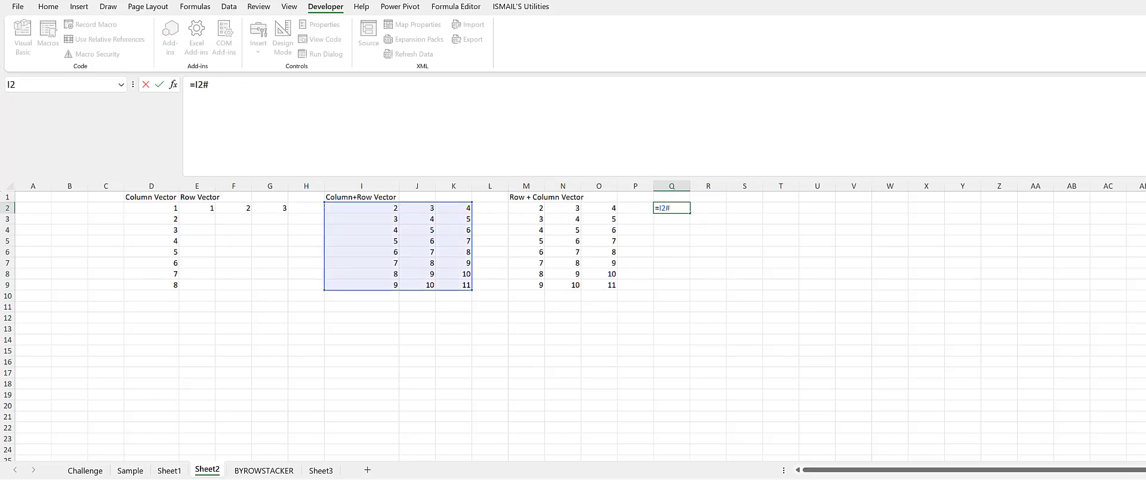
type("=")
key("Left")
key("Left")
key("Left")
key("Left")
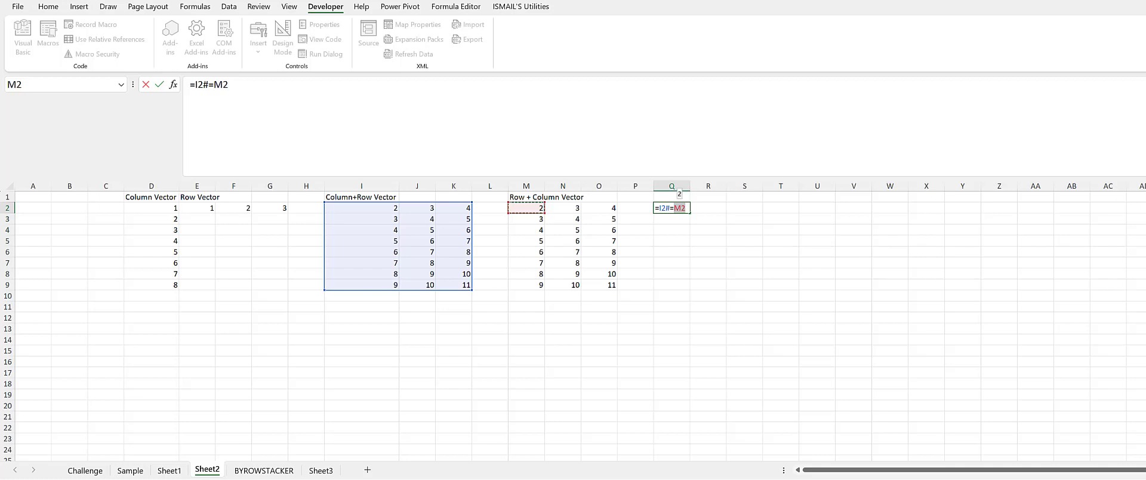
type("#")
key("ctrl+Return")
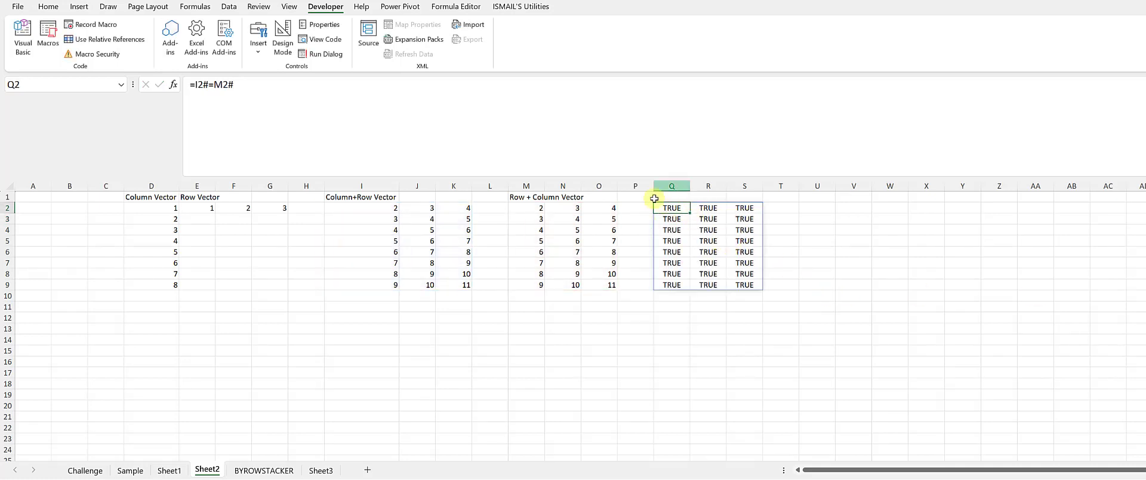
left_click(343, 317)
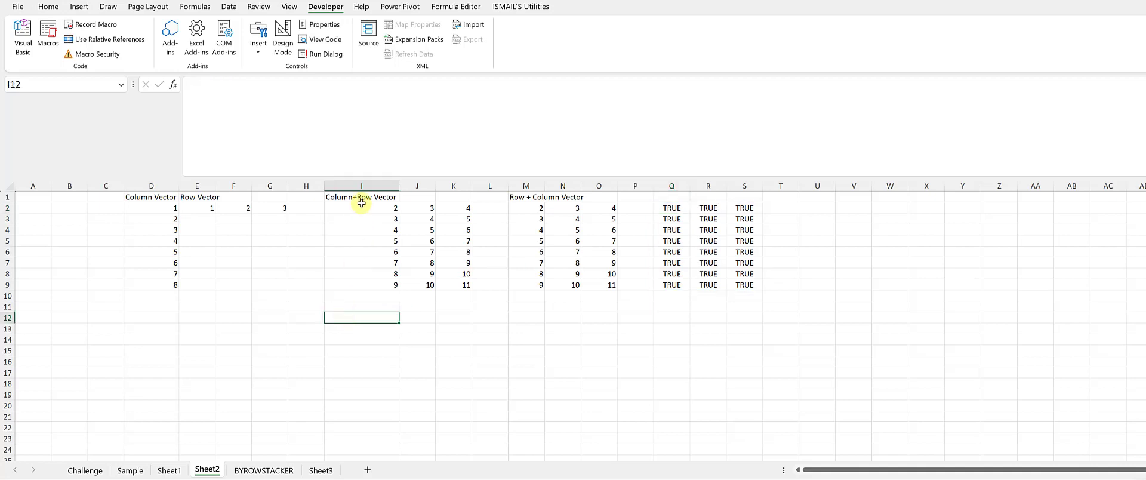
Copy the I1:S9 block and paste it starting at I12.
left_click_drag(362, 201, 741, 287)
key("ctrl+c")
left_click(376, 317)
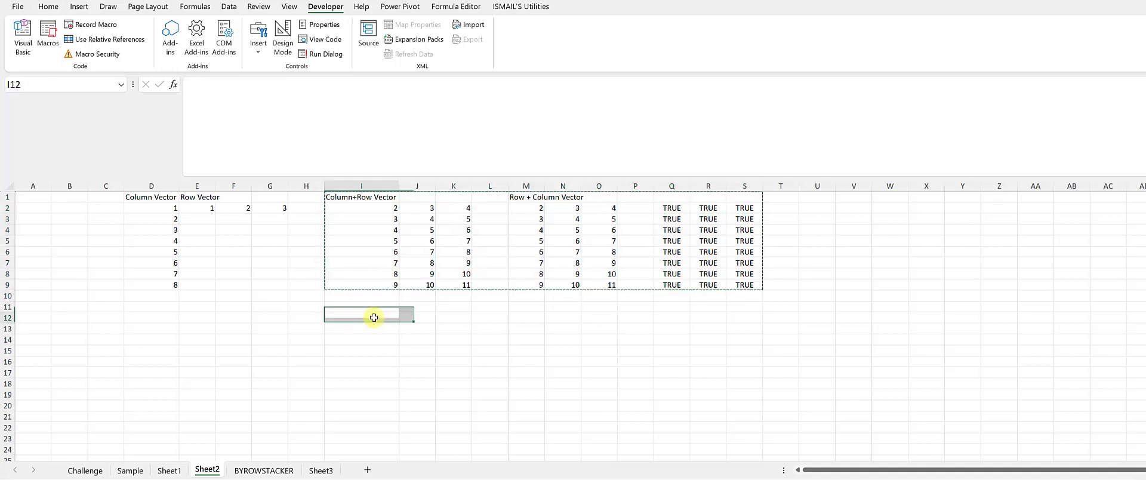
key("ctrl+v")
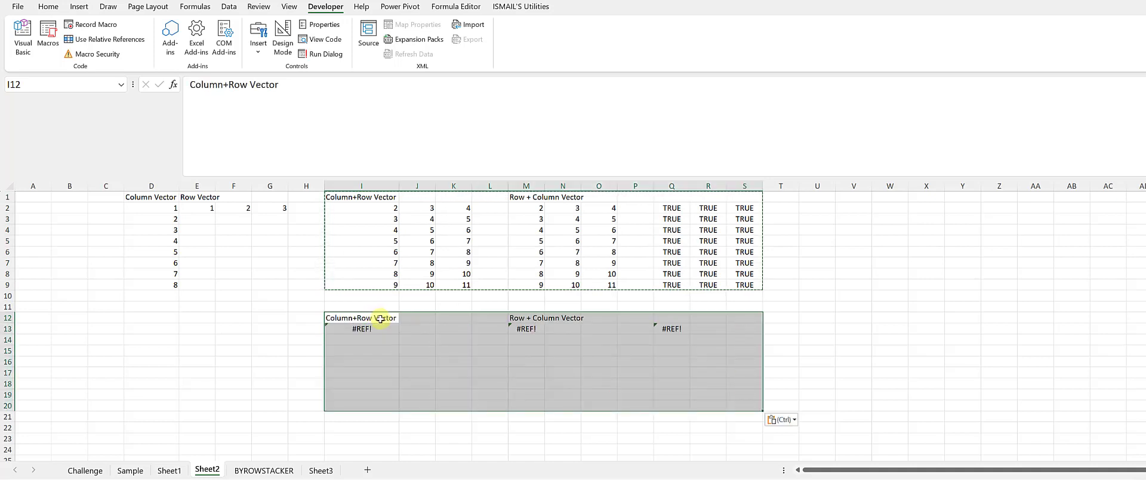
Fix the pasted I13 formula's references back to D2# and E2#.
left_click(366, 327)
left_click(217, 88)
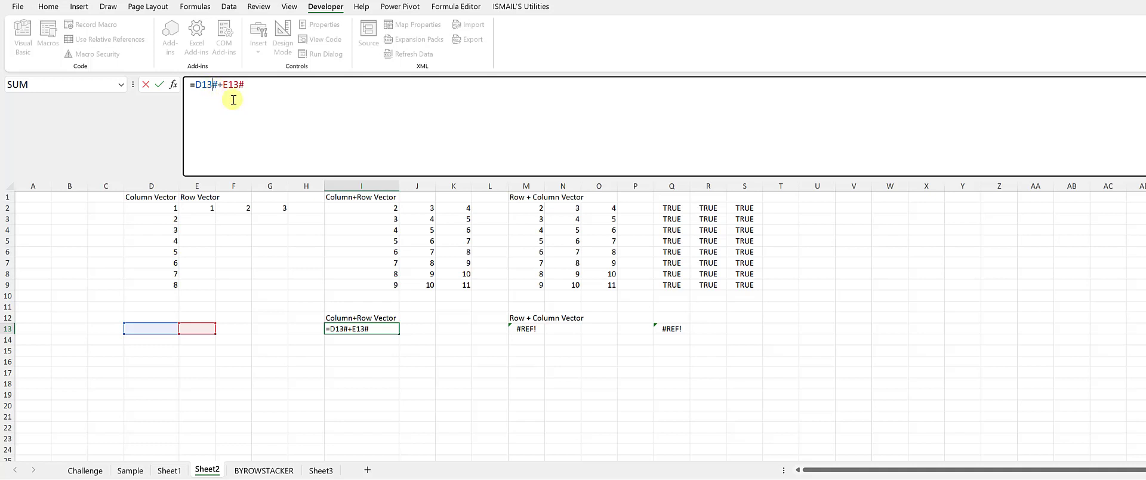
key("BackSpace")
key("BackSpace")
type("2")
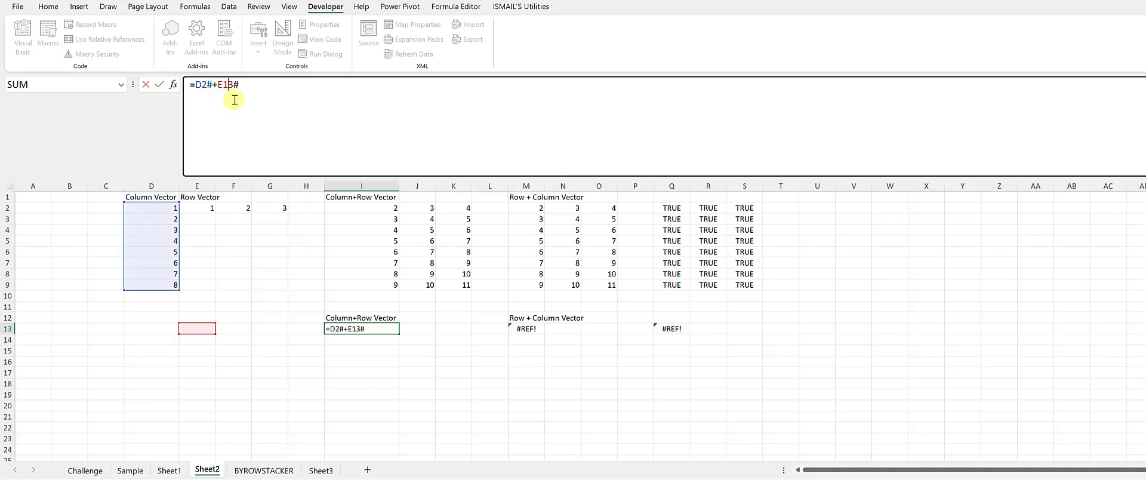
key("Right")
key("Right")
key("Right")
key("Right")
key("Right")
key("BackSpace")
key("BackSpace")
type("2")
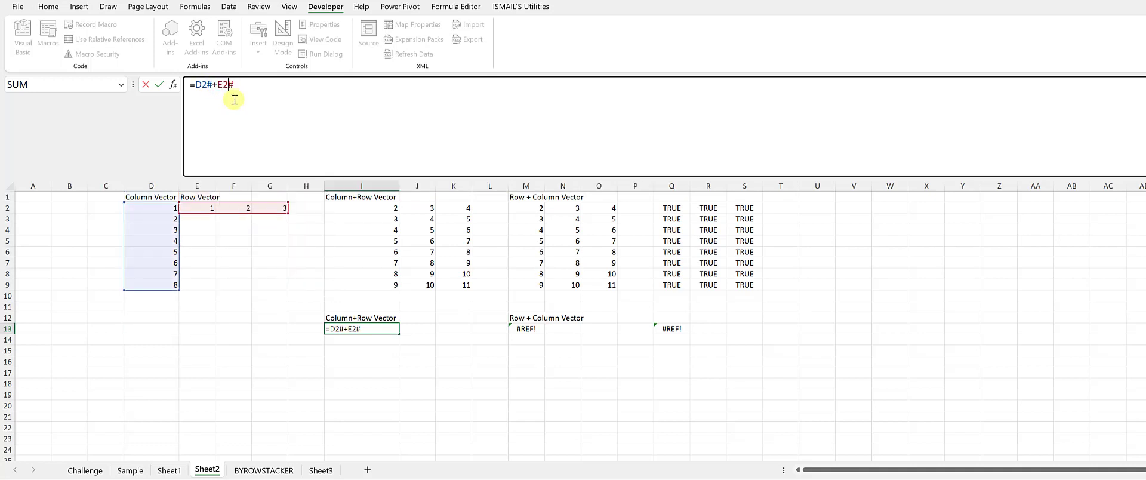
key("Return")
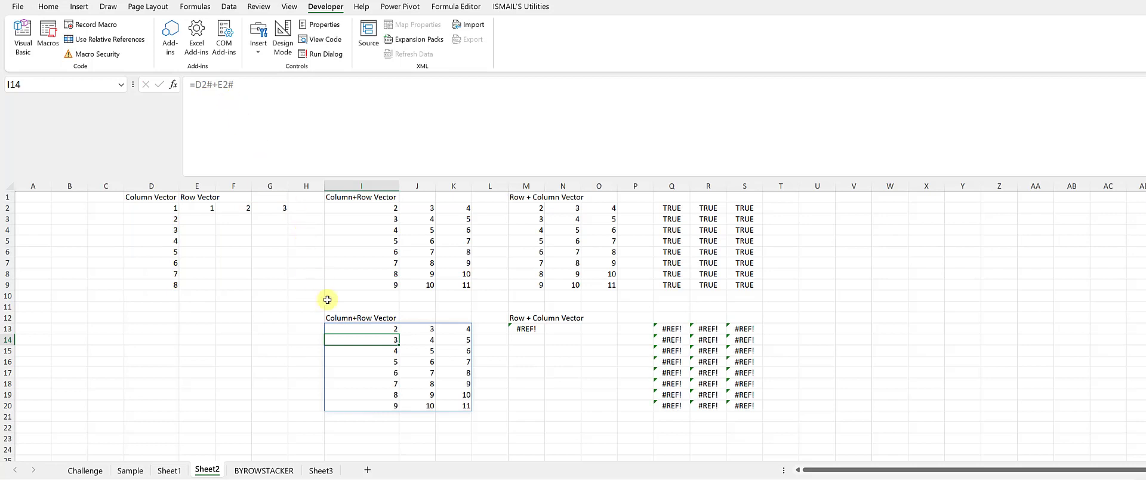
Change the I13 formula to the product =D2#*E2#.
left_click(375, 329)
left_click(216, 88)
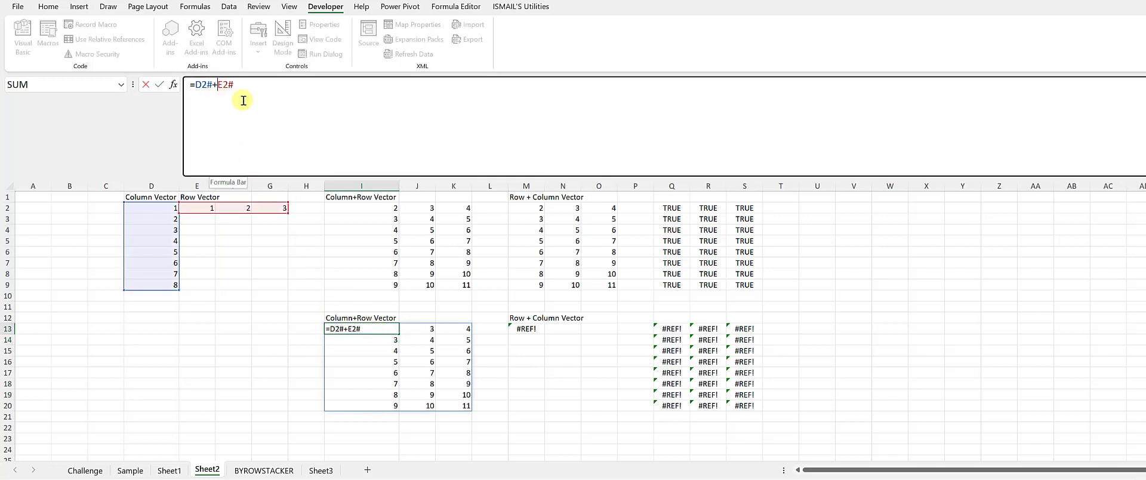
key("BackSpace")
type("*")
key("ctrl+Return")
Rename the I12 heading to 'Column*Row Vector'.
key("Up")
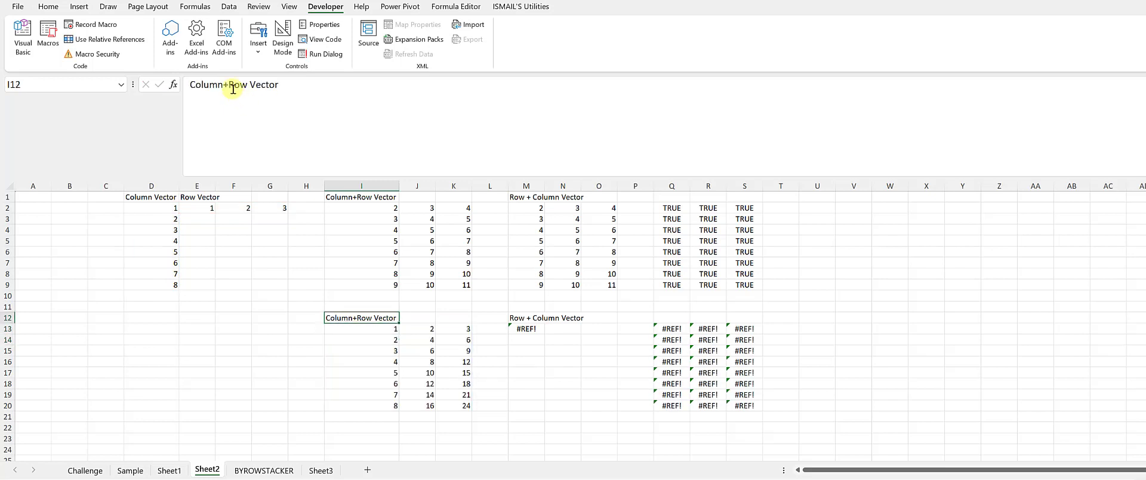
left_click(230, 87)
key("BackSpace")
type("*")
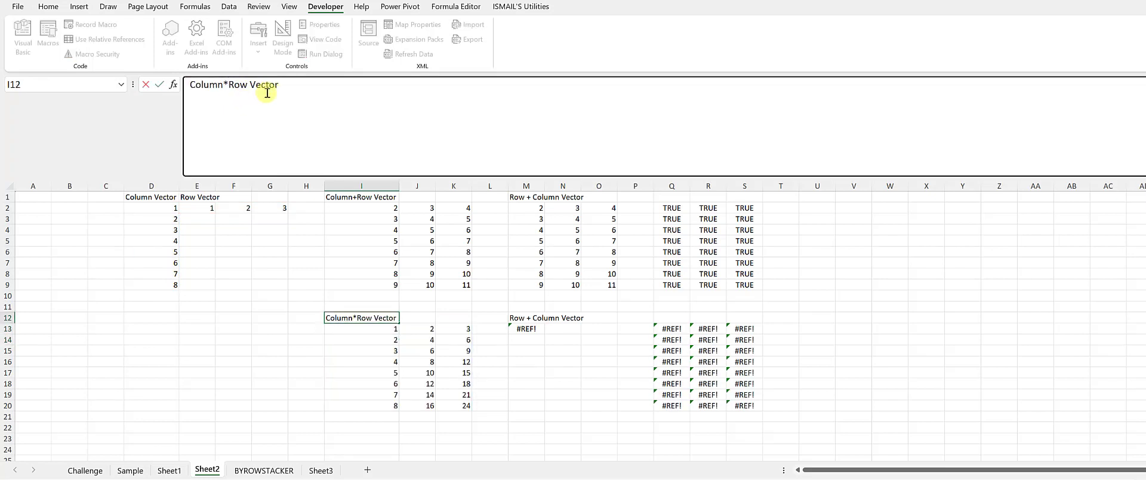
key("Return")
Rename the M12 heading to 'Row * Column Vector'.
left_click(521, 320)
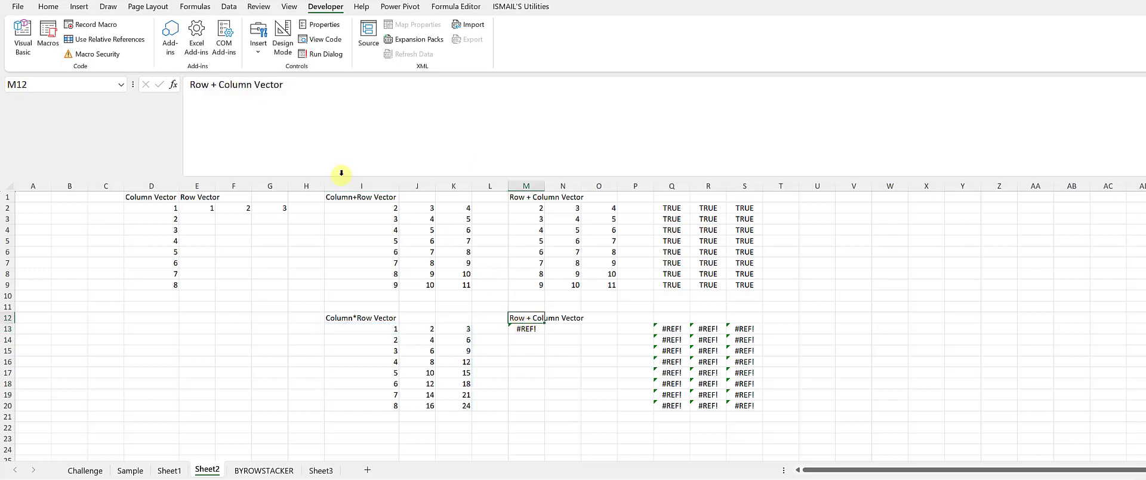
left_click(221, 86)
key("BackSpace")
key("BackSpace")
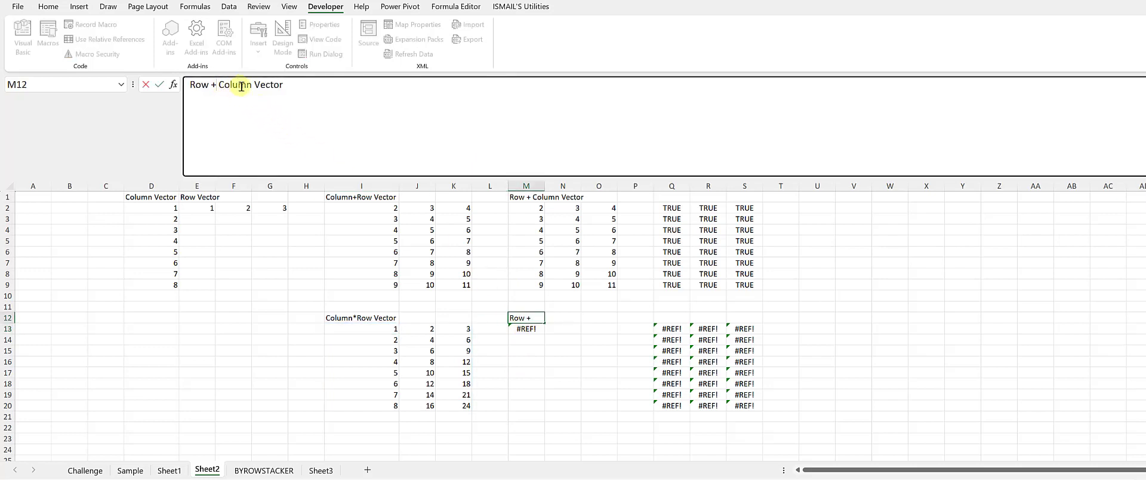
type("*")
key("Return")
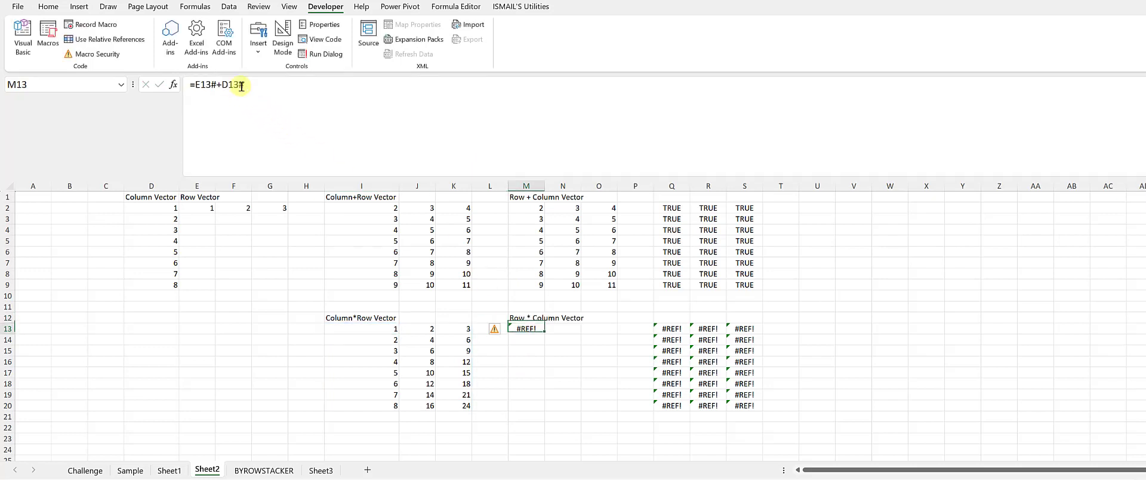
Rewrite the M13 formula as =E2#*D2#, making the Q13:S20 checks all TRUE.
left_click(208, 85)
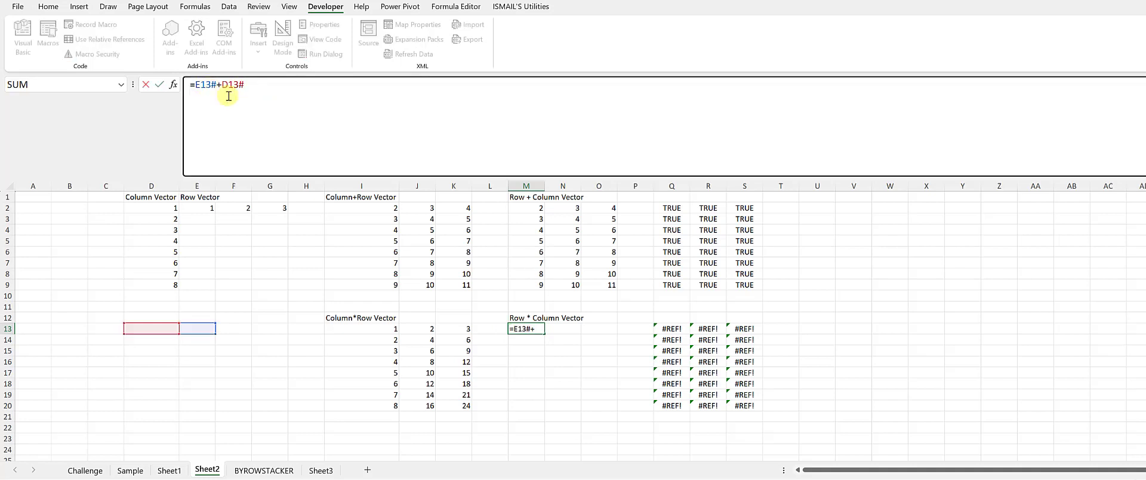
key("BackSpace")
key("BackSpace")
type("2")
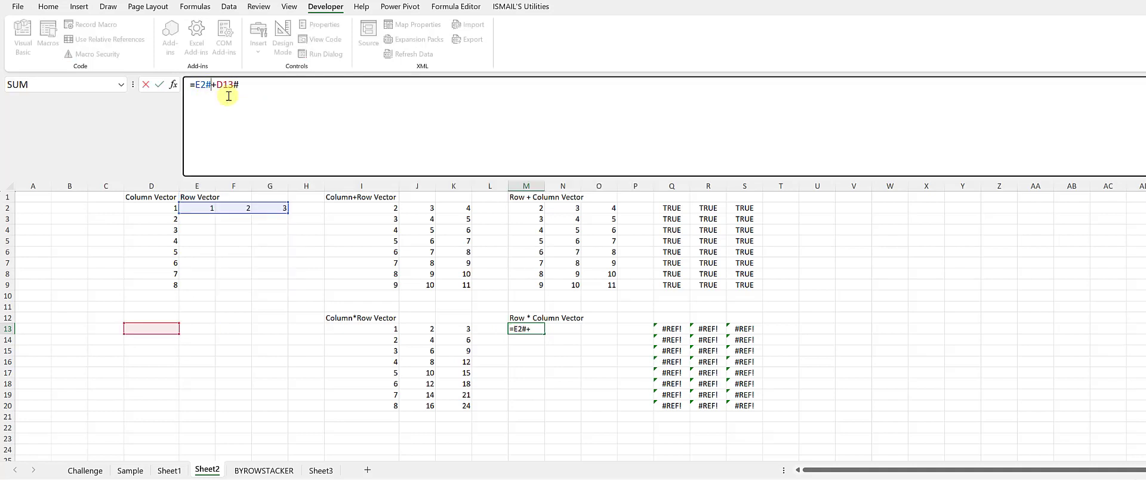
key("Right")
key("Delete")
type("*")
key("Right")
key("Delete")
key("Delete")
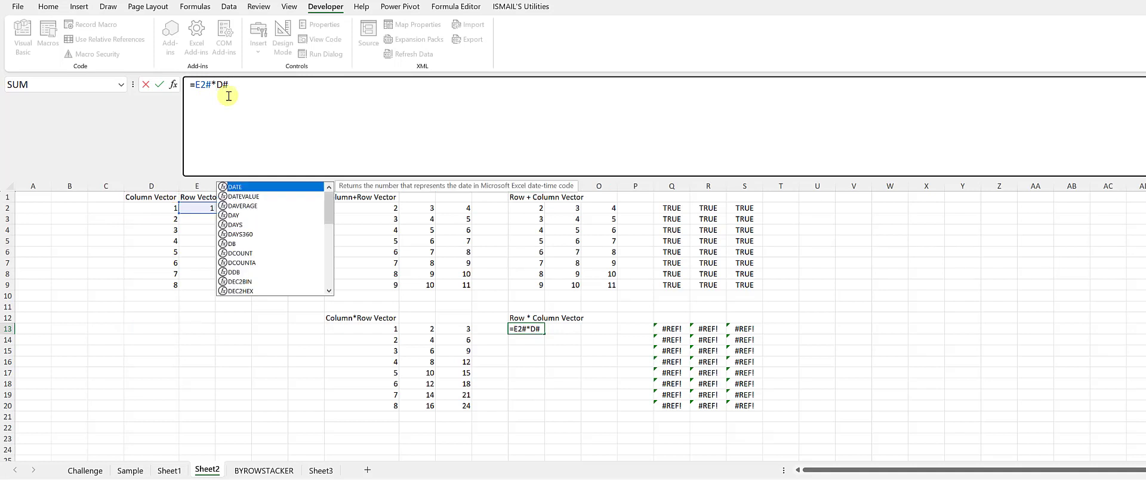
type("2")
key("Return")
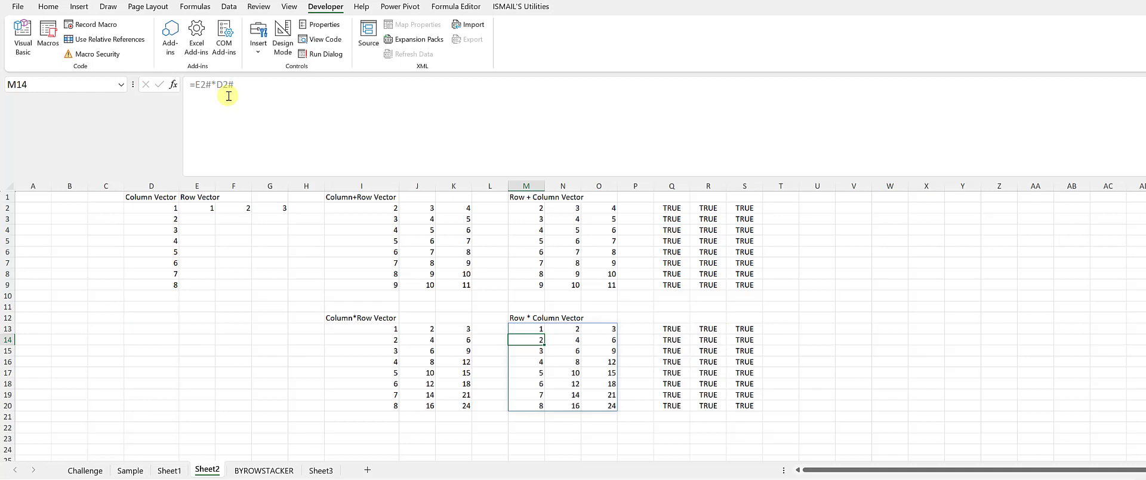
key("Up")
key("Right")
key("Right")
key("Right")
key("Right")
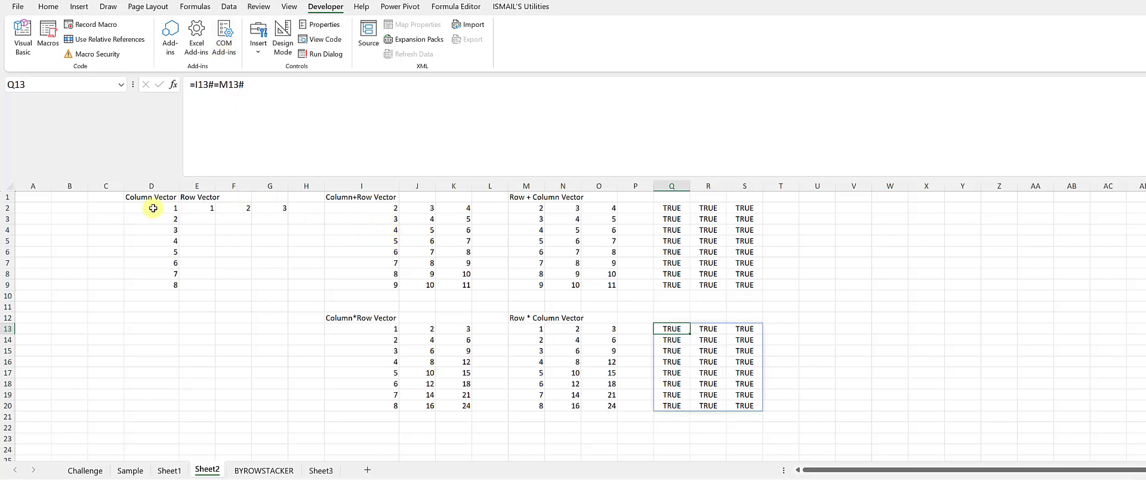
left_click_drag(153, 207, 159, 284)
left_click_drag(199, 207, 272, 204)
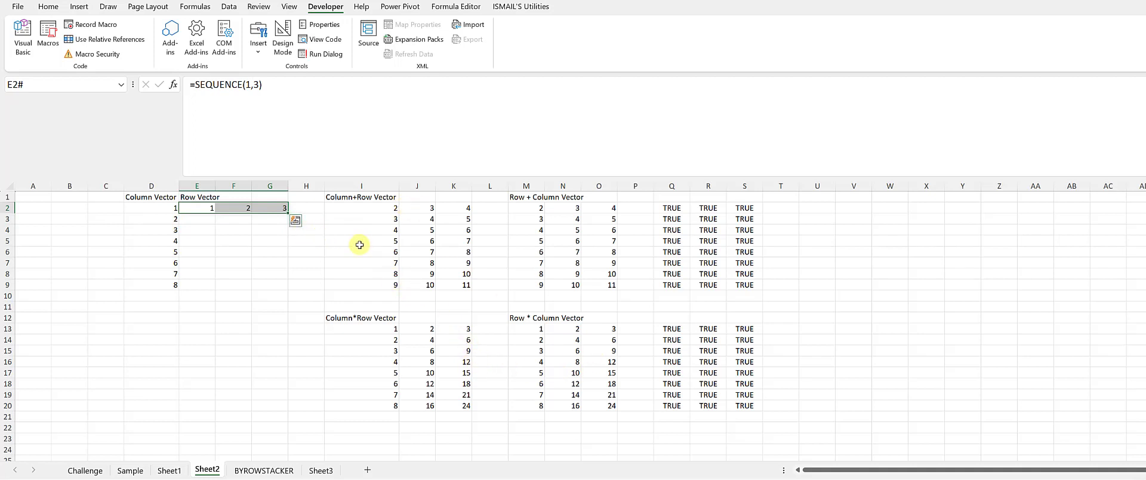
left_click(366, 206)
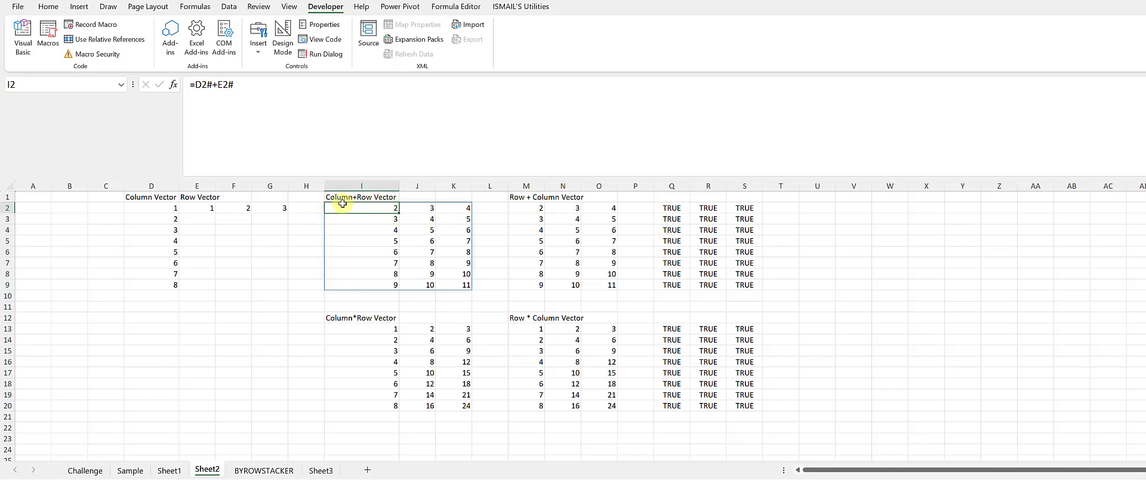
left_click(173, 206)
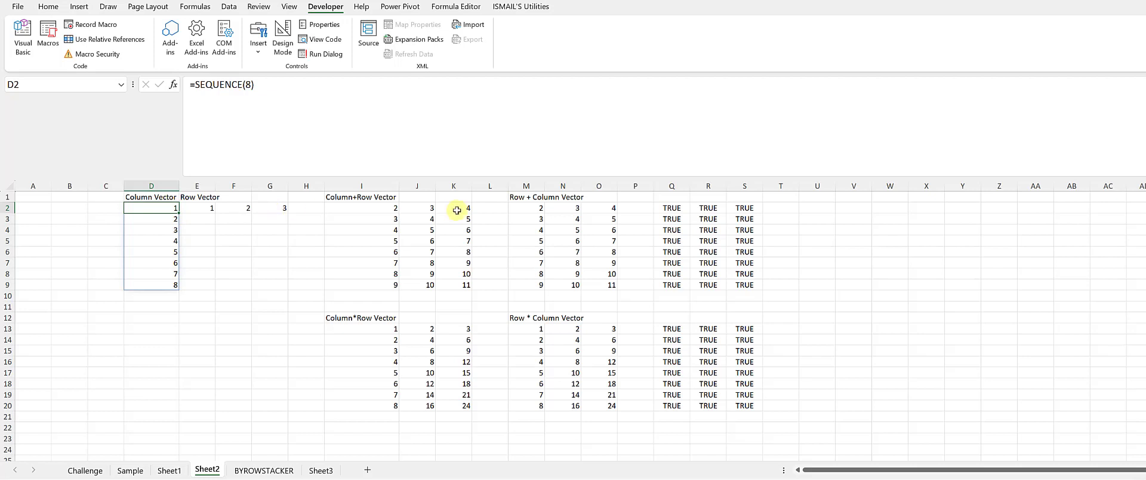
left_click(543, 209)
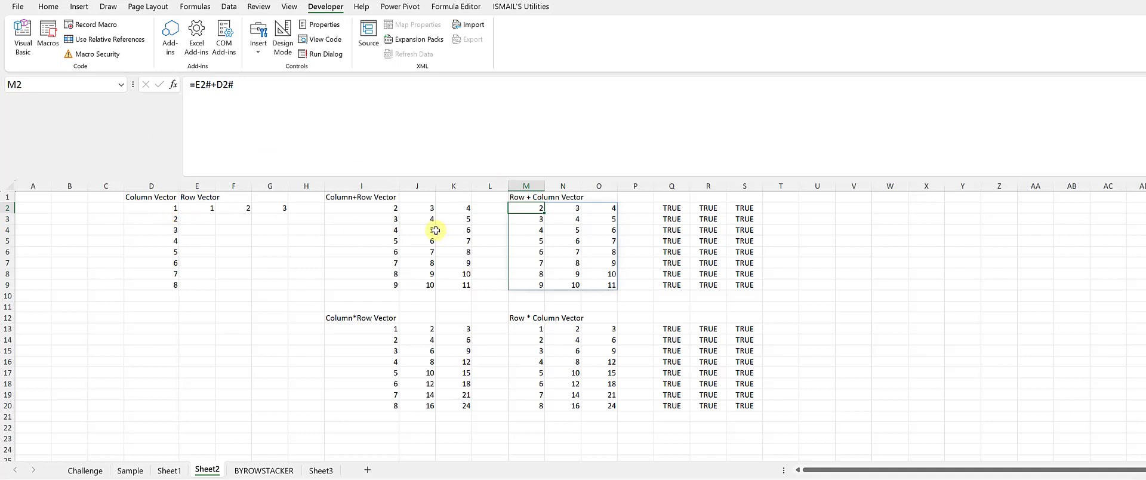
left_click(371, 210)
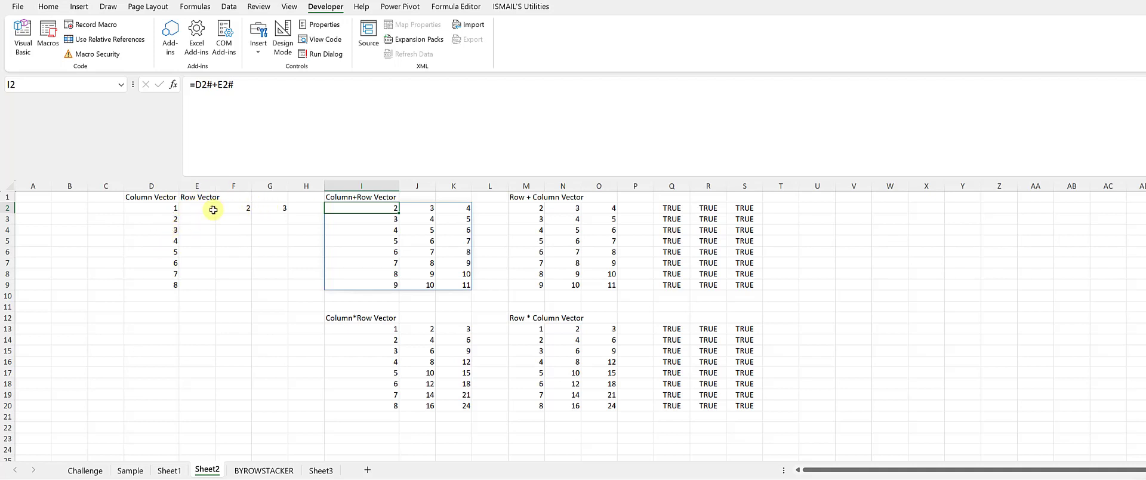
left_click(174, 222)
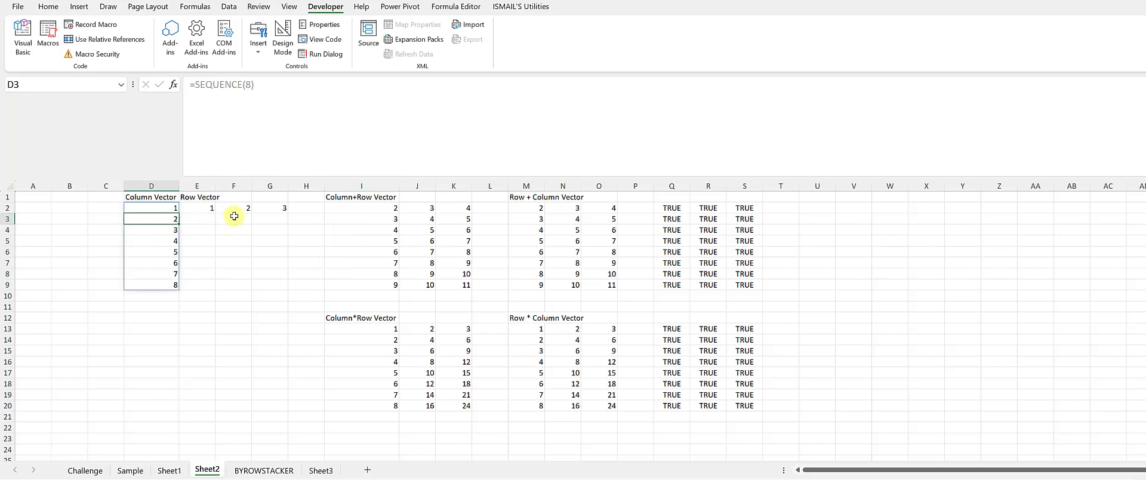
left_click(466, 221)
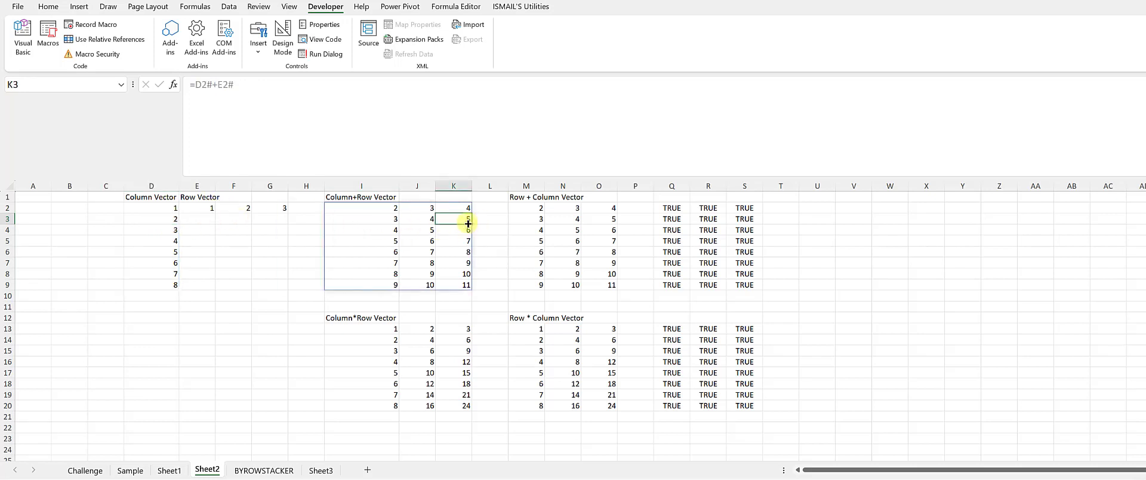
left_click(354, 329)
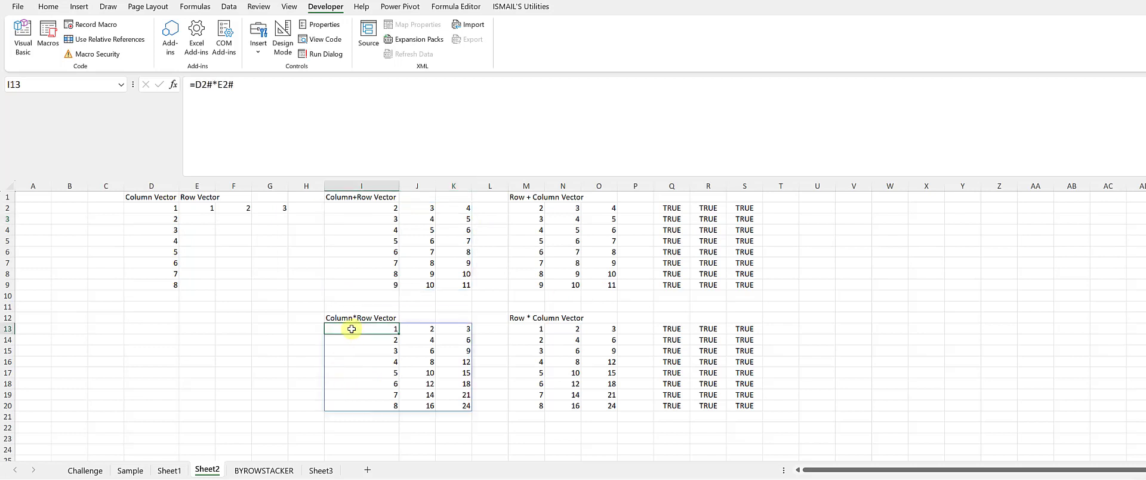
left_click(173, 211)
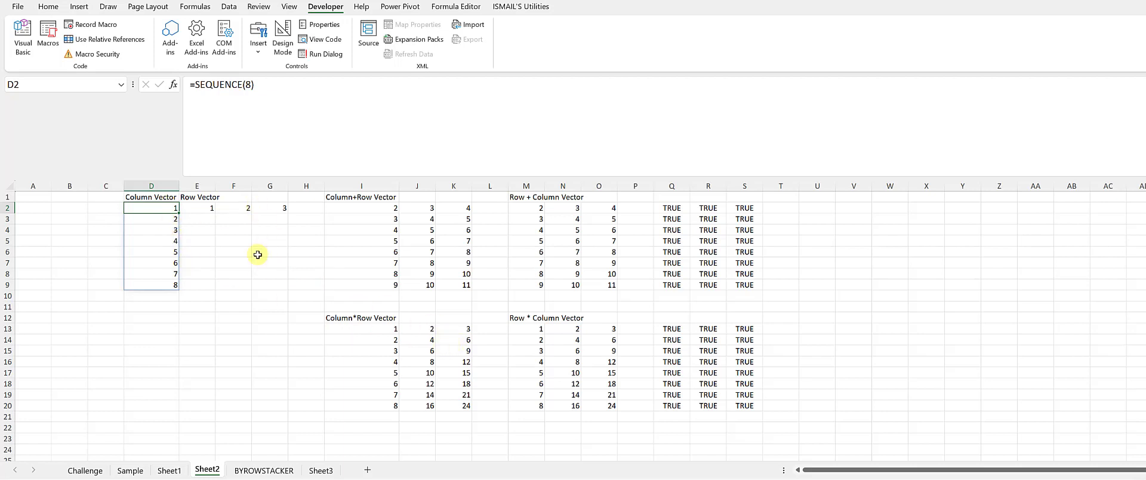
left_click(232, 220)
left_click(202, 219)
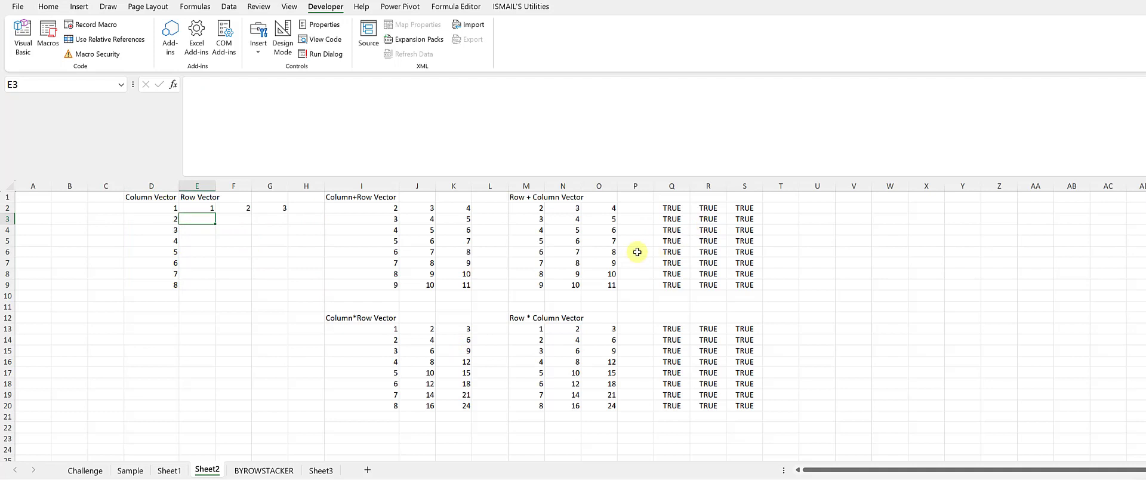
Enter =SEQUENCE(8,2) in U2 so 1–16 spill across U2:V9.
left_click(821, 212)
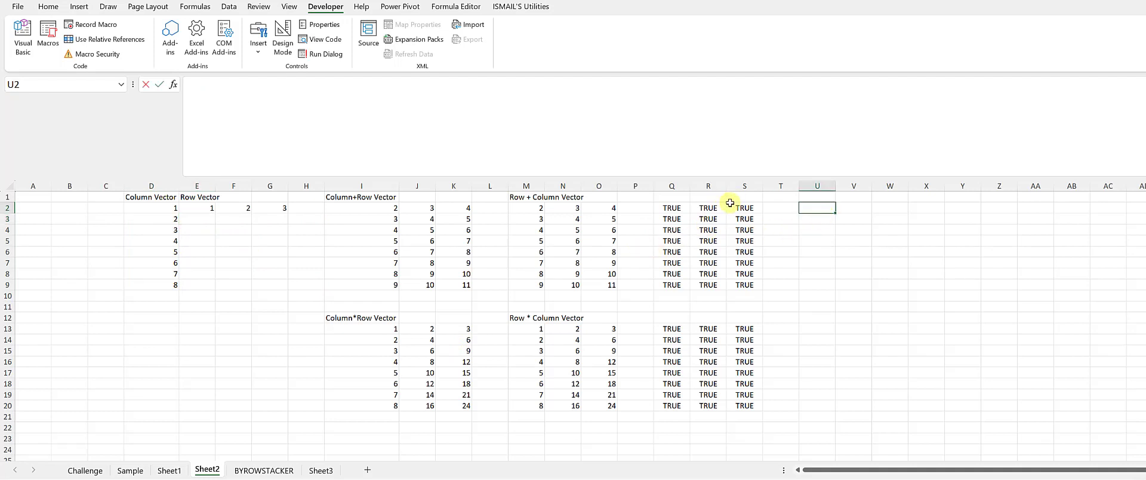
type("=seq")
key("Tab")
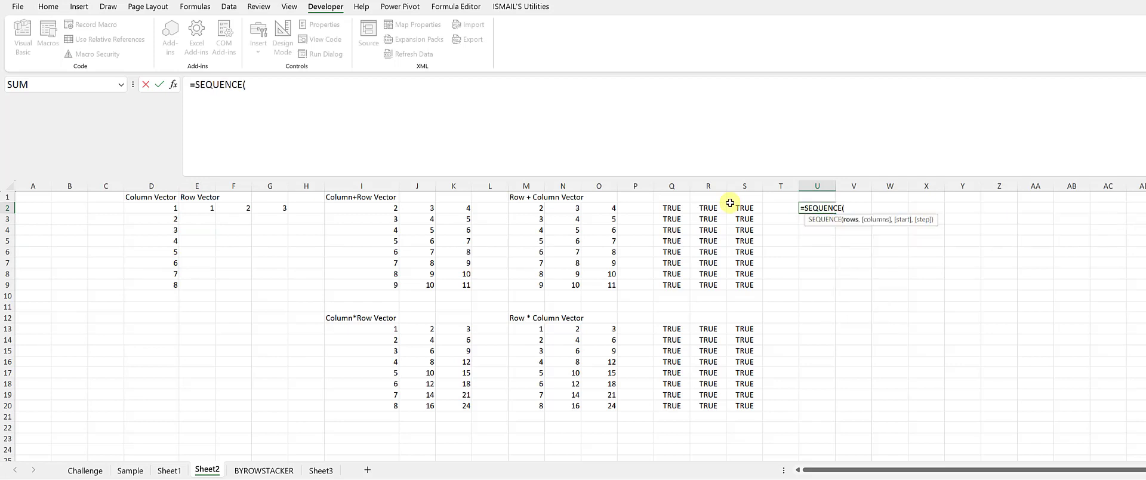
type("8,2")
key("Return")
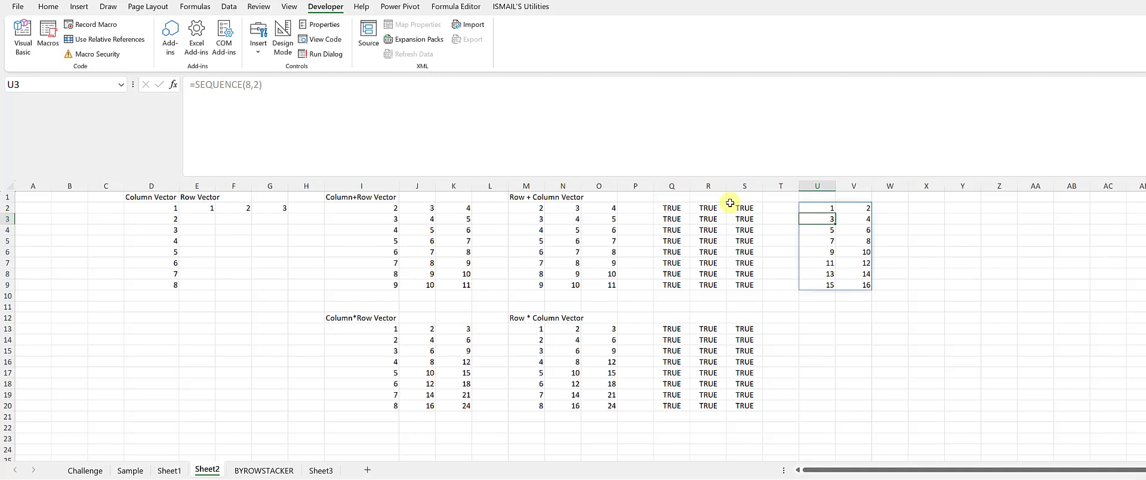
key("Up")
Enter =SEQUENCE(2,3) in X2 so 1–6 spill across X2:Z3.
key("Right")
key("Right")
key("Right")
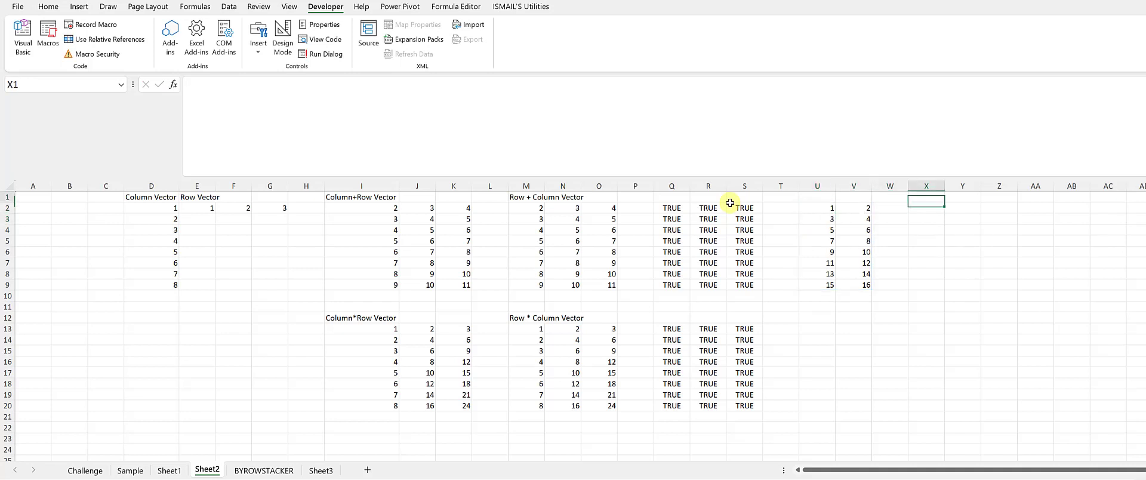
type("=s")
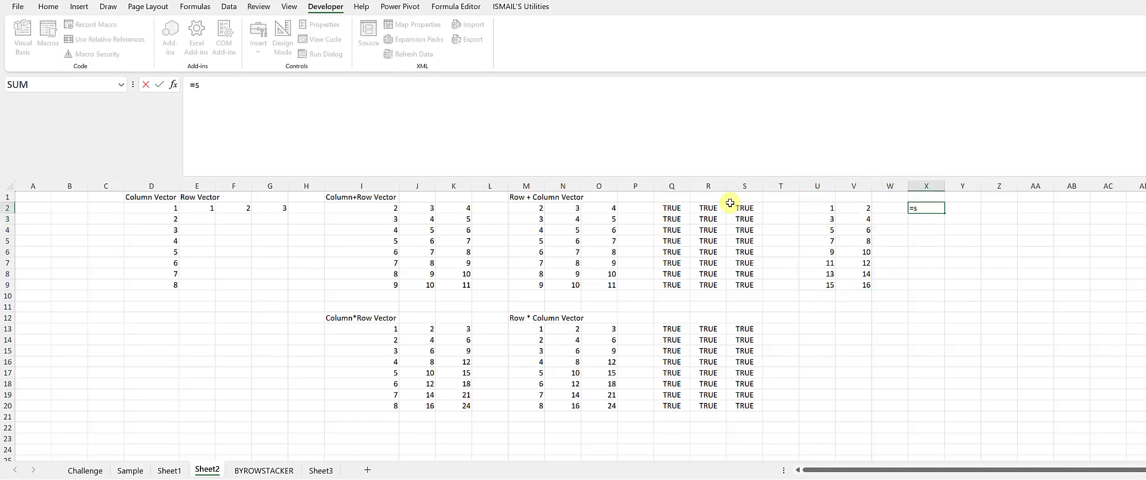
type("eq")
key("Tab")
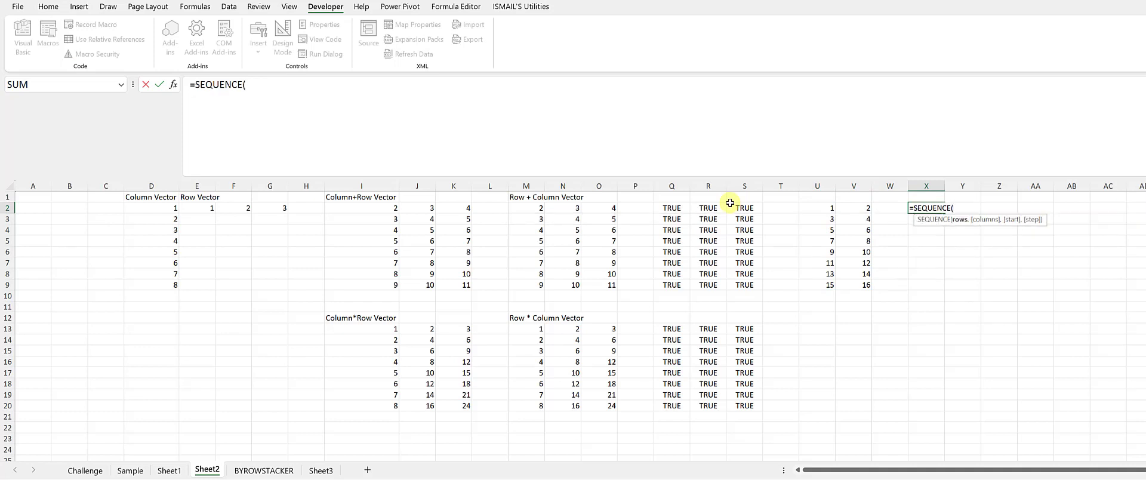
type("2,3")
key("Return")
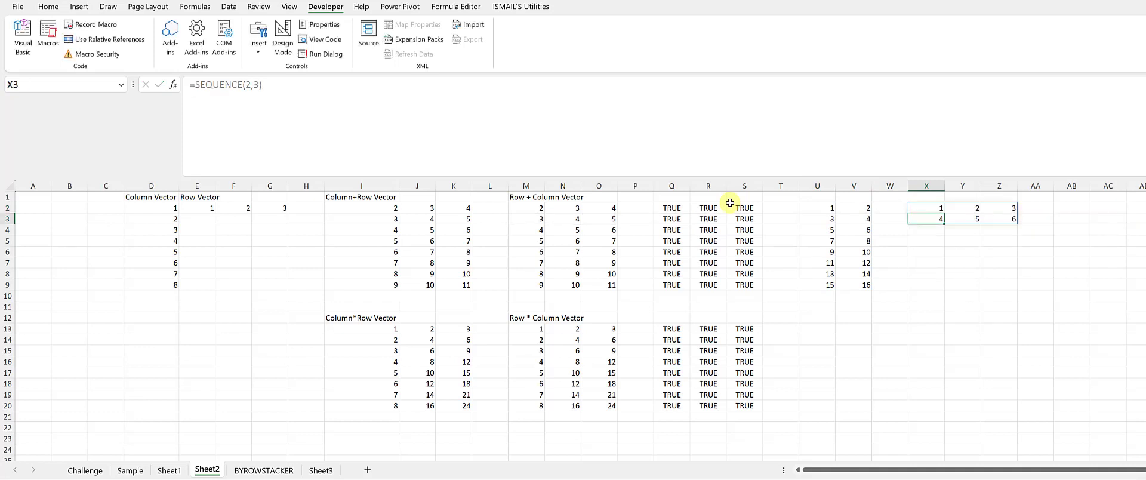
key("Down")
key("Down")
key("Down")
key("Down")
key("Right")
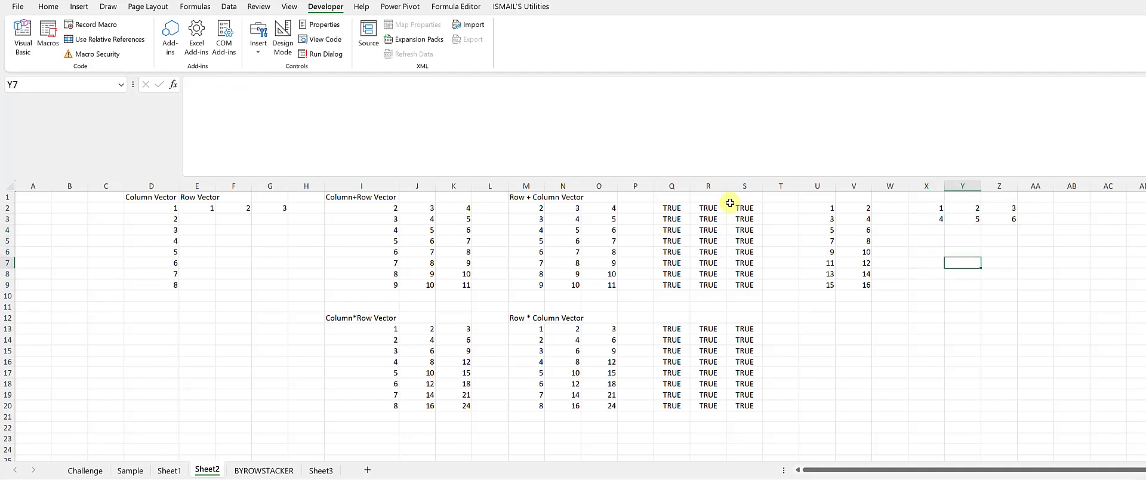
Enter =U2#+X2# in Y7 to add the 8x2 and 2x3 grids.
type("=")
key("Up")
key("Up")
key("Up")
key("Up")
key("Up")
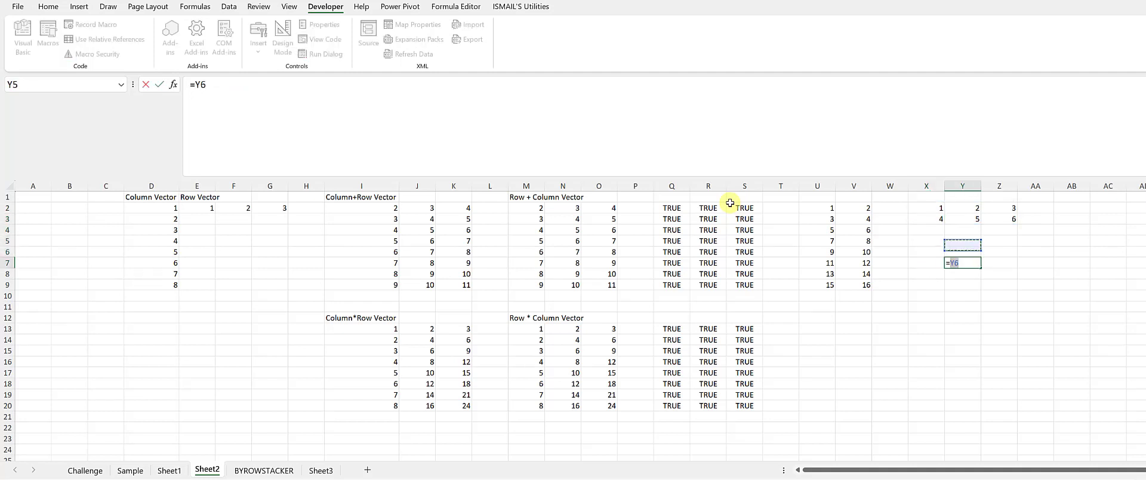
key("Left")
key("Left")
key("Left")
key("Left")
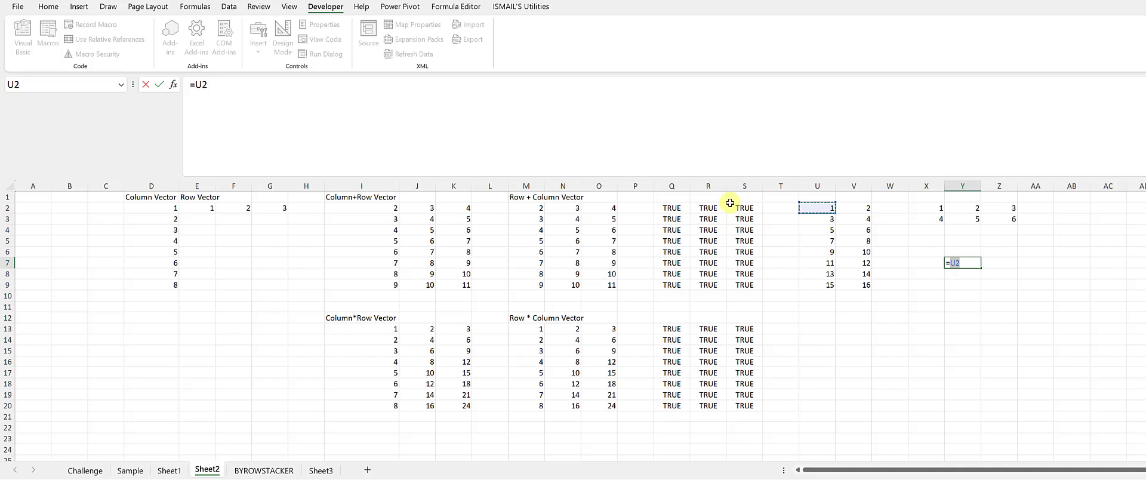
type("#")
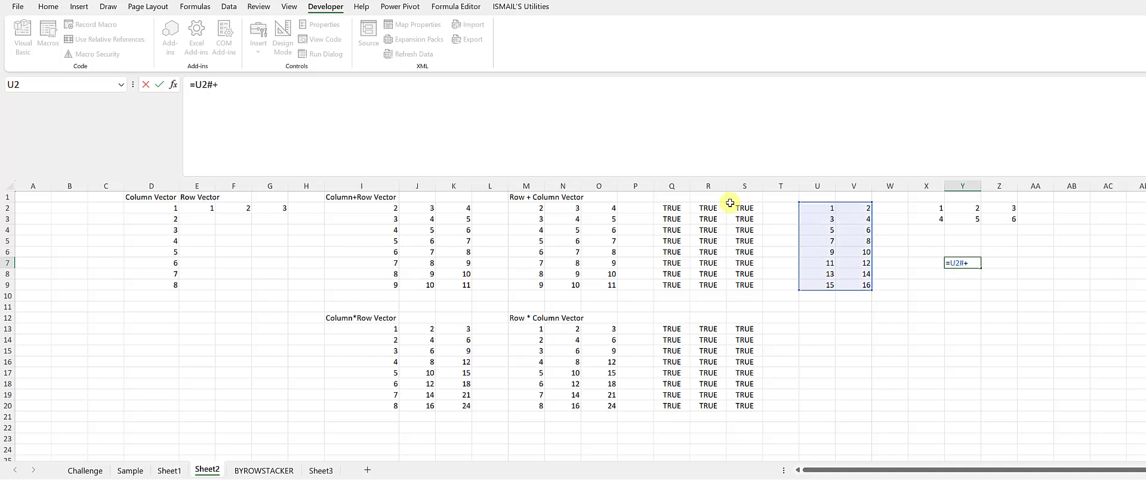
type("+")
key("Up")
key("Up")
key("Up")
key("Up")
key("Left")
key("Up")
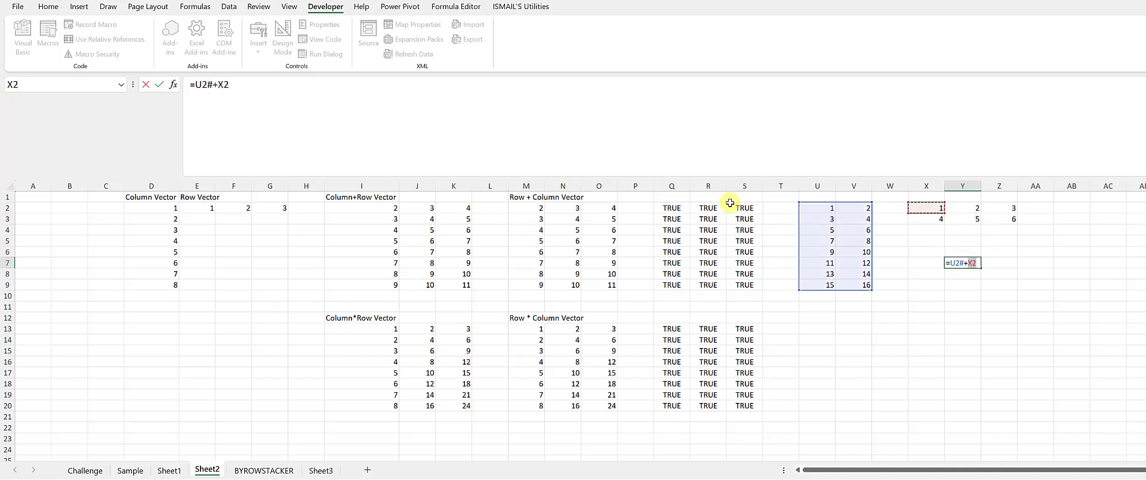
type("#")
key("Return")
key("Up")
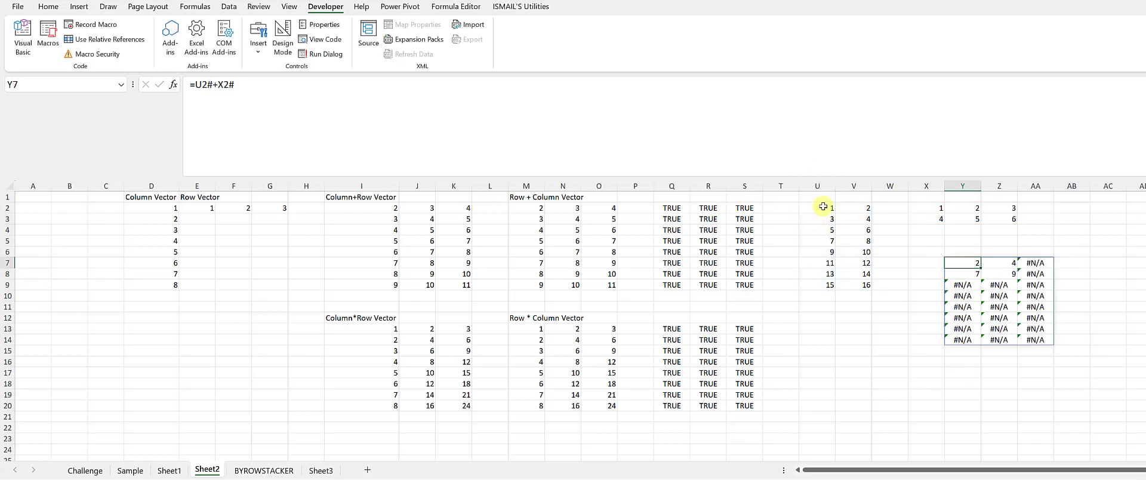
Inspect the #N/A cells in the Y7:AA14 result and the U2 sequence formula.
left_click(867, 223)
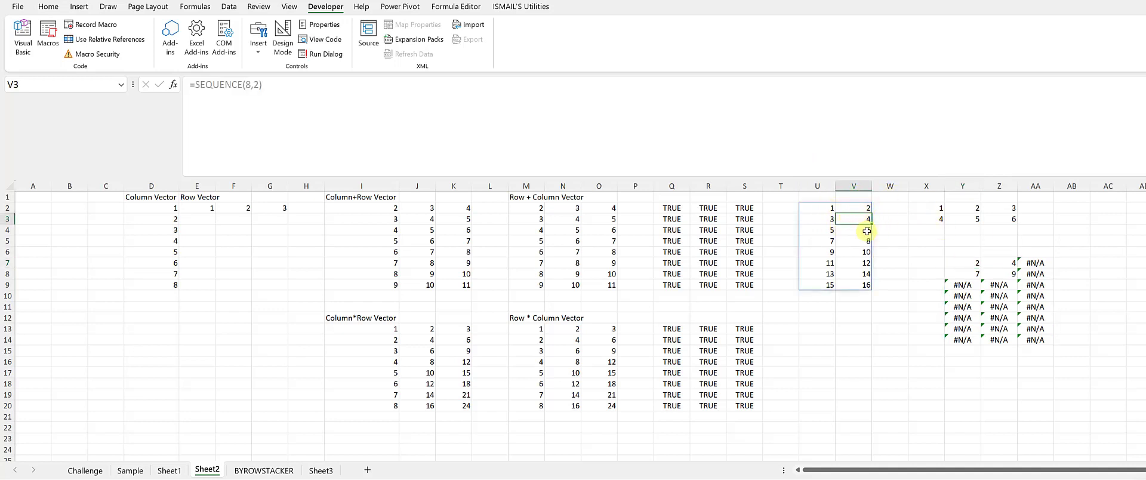
left_click_drag(962, 285, 1037, 340)
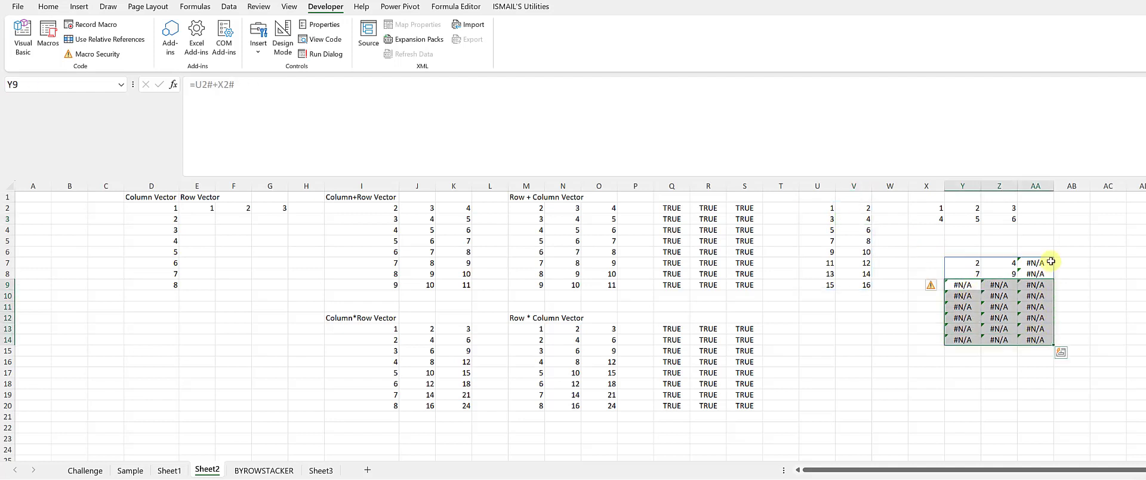
left_click_drag(1042, 263, 1039, 280)
left_click(956, 284)
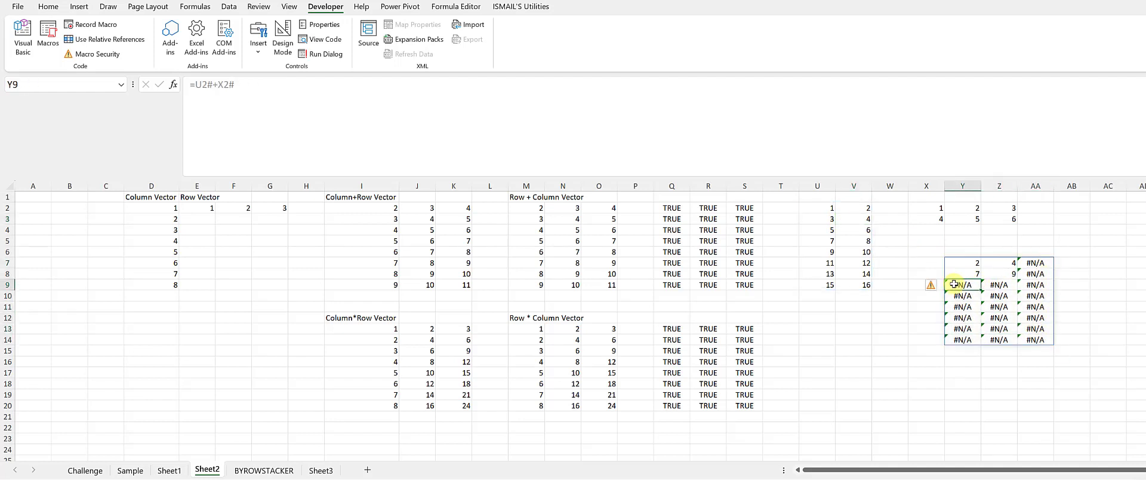
left_click(831, 210)
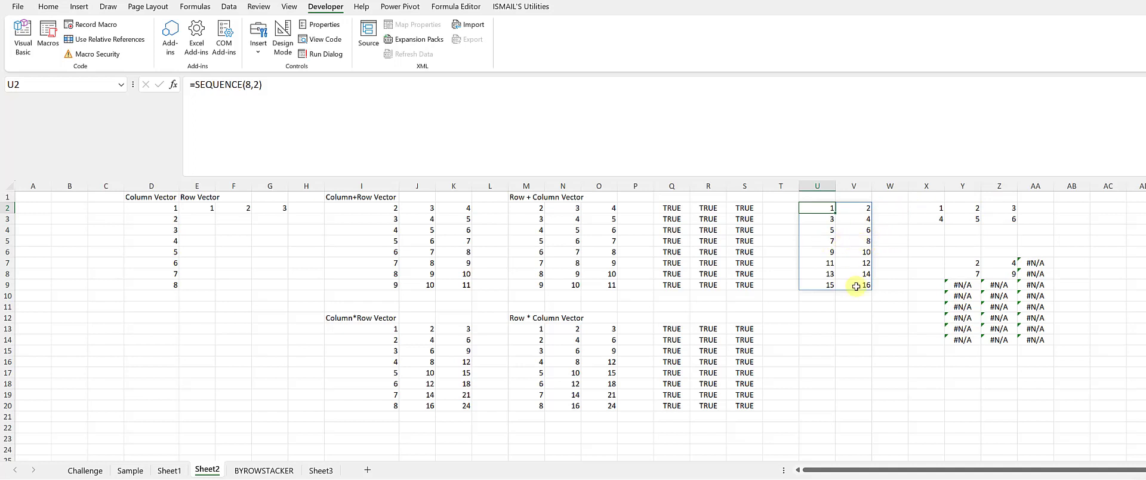
Change the Y7 formula from + to *, giving =U2#*X2#.
left_click(958, 263)
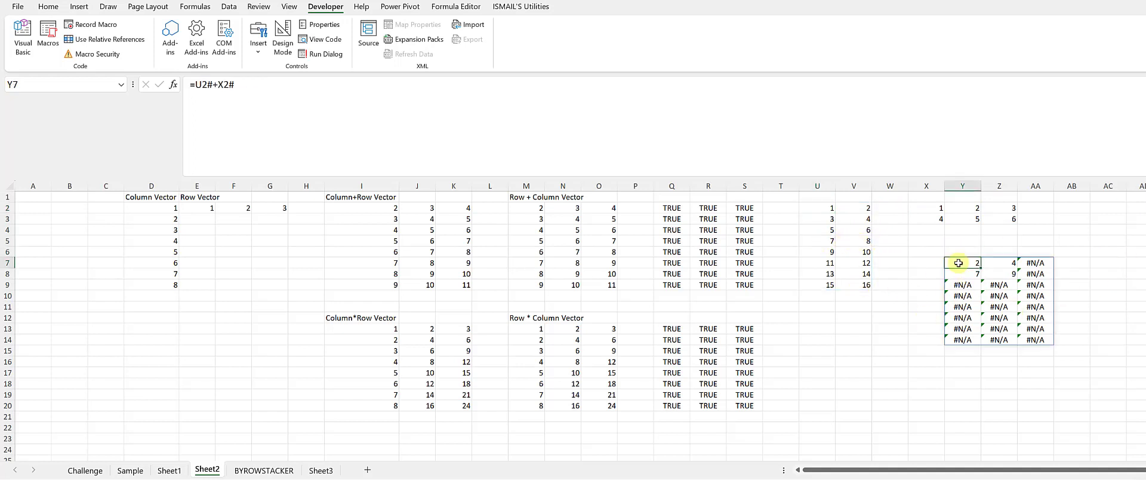
left_click(218, 84)
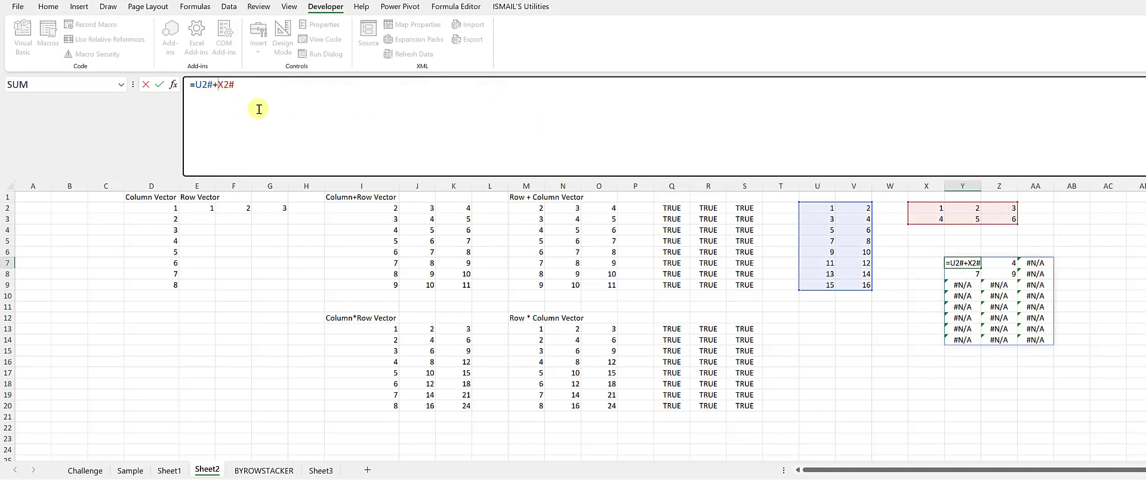
key("BackSpace")
type("*")
key("ctrl+Return")
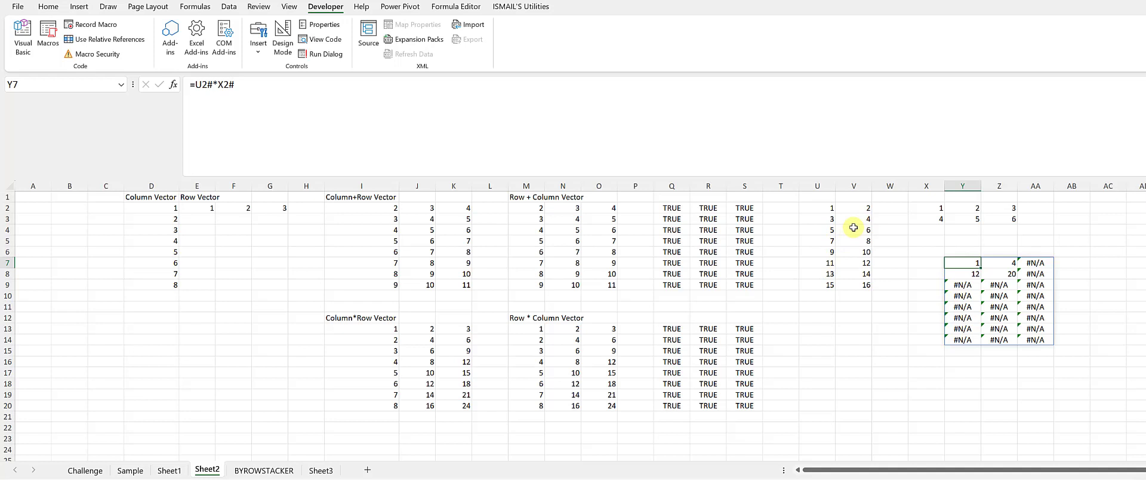
Enter =MMULT(U2#,X2#) in Y7, spilling the 8×3 product from 9 to 141.
type("=MMULT(")
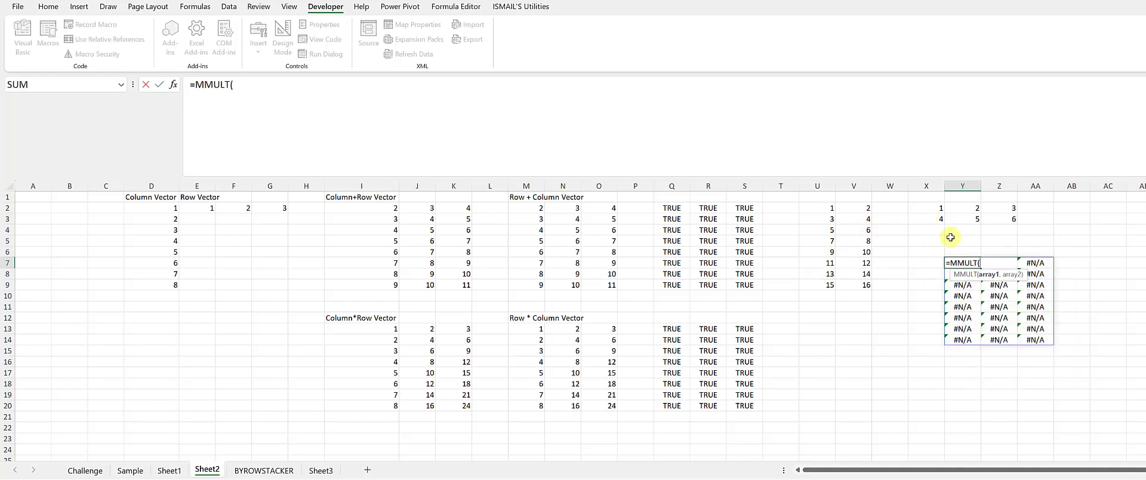
left_click(823, 211)
type("#")
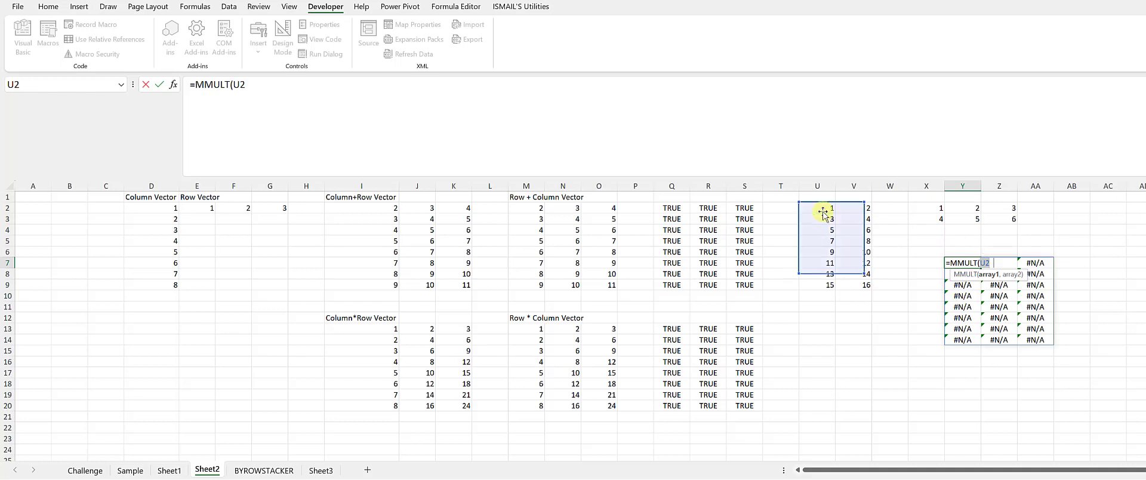
type(",")
left_click(928, 212)
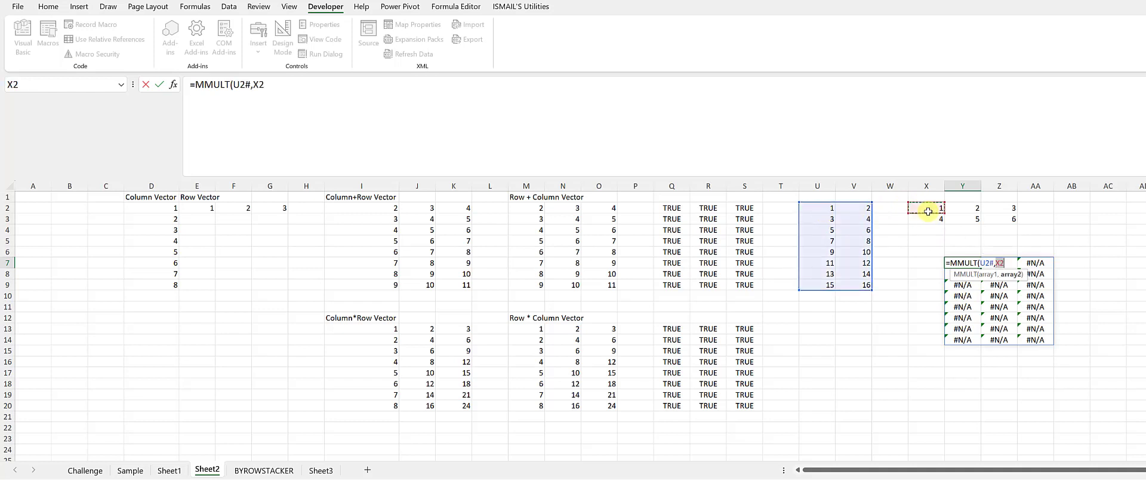
type("#@")
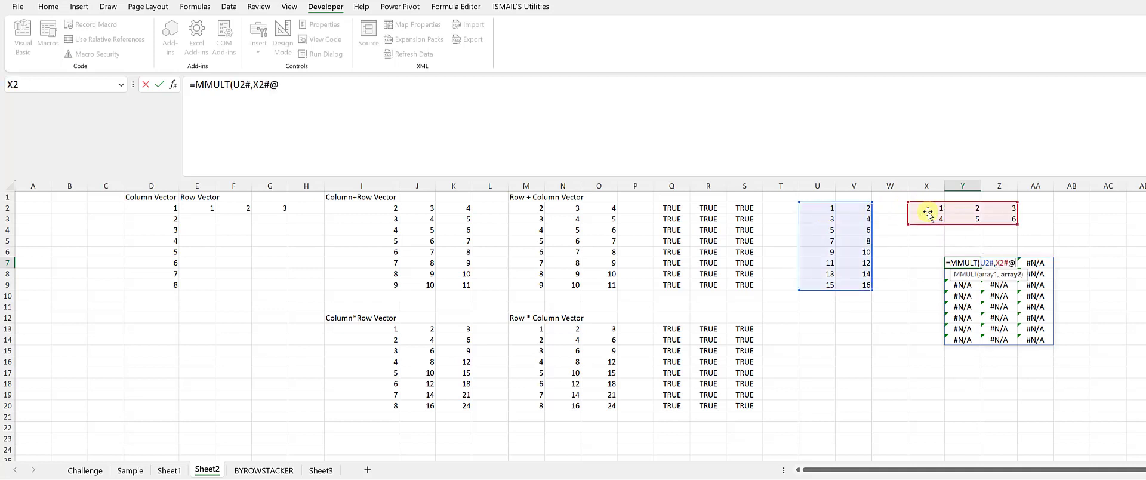
key("ctrl+Return")
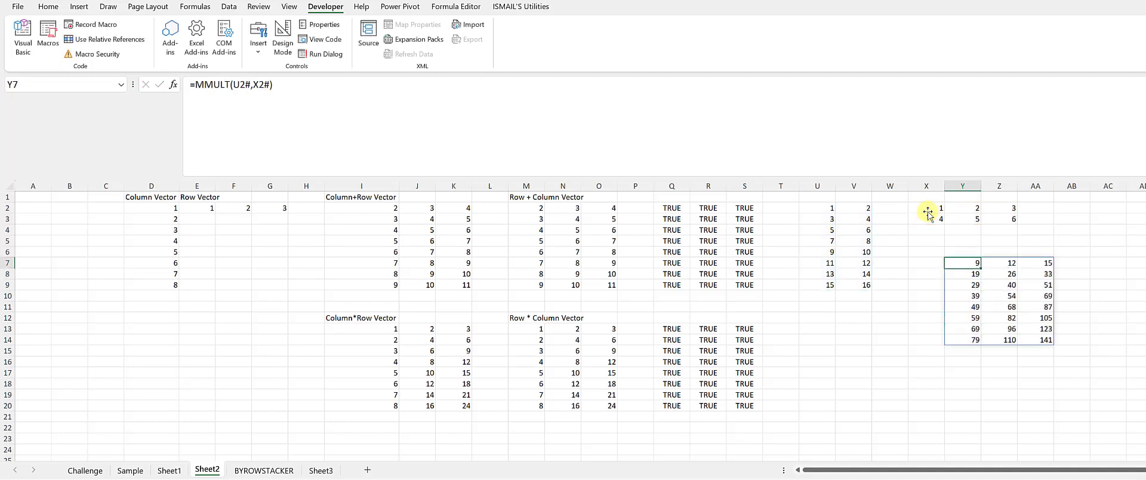